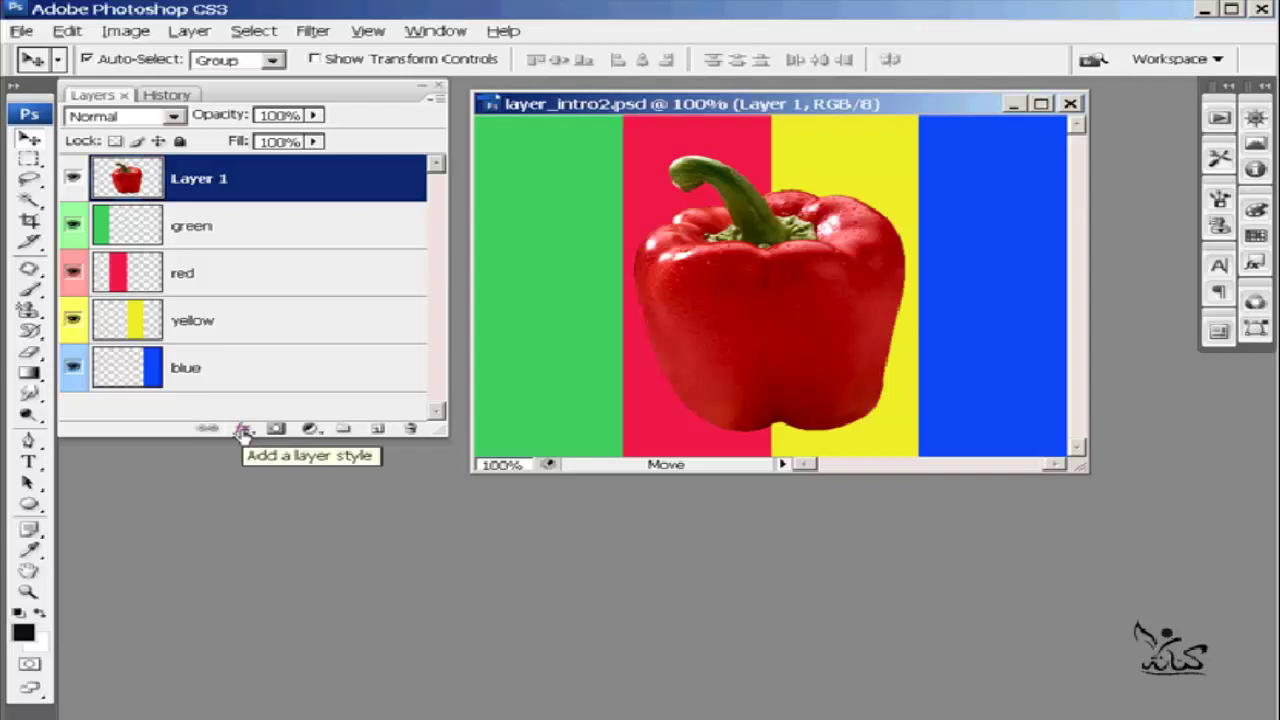
Step: Add a Drop Shadow effect to the pepper's Layer 1 from the fx menu
click(243, 430)
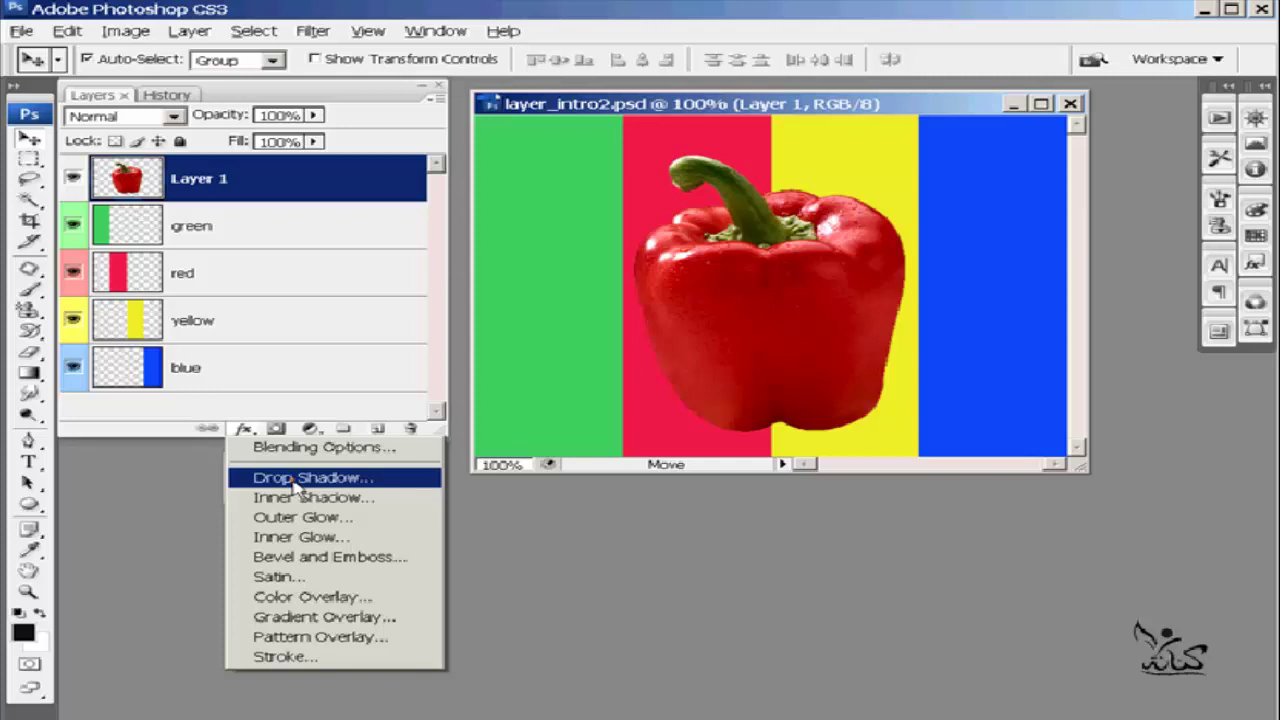
click(297, 481)
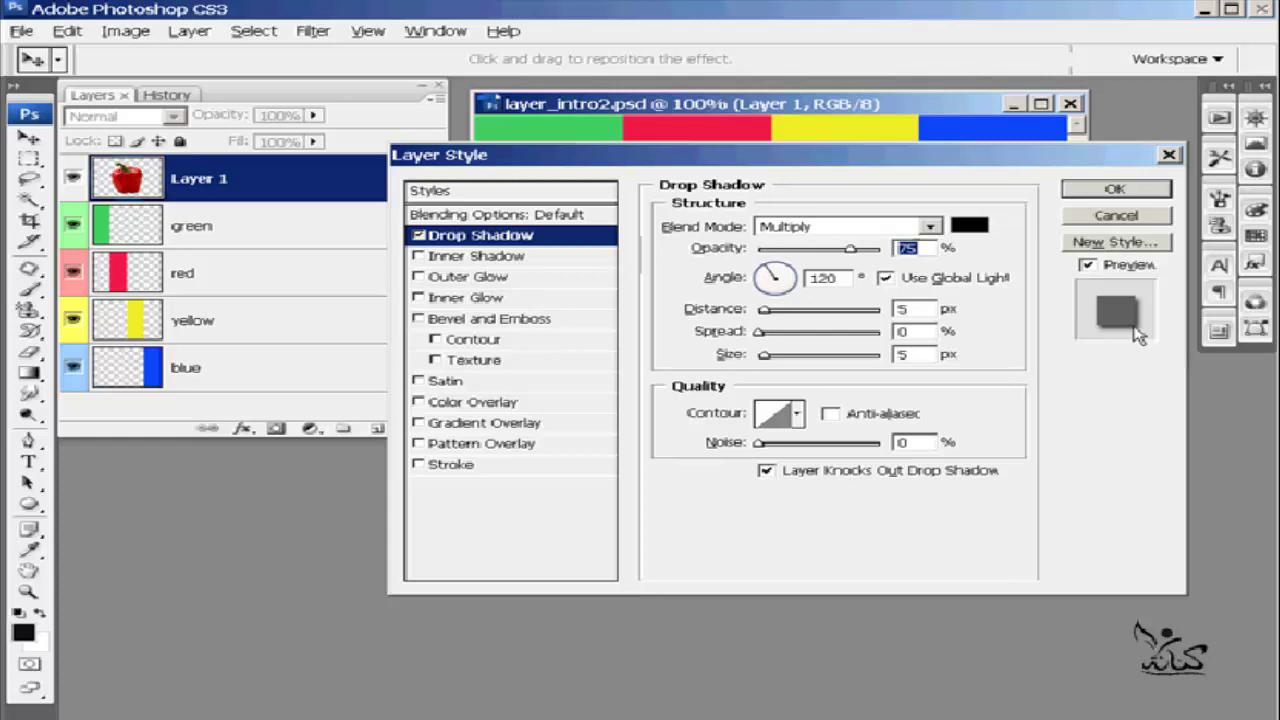
Step: Move the Layer Style dialog aside and rotate the drop shadow angle to -98°
mouse_move(1082, 167)
mouse_down()
mouse_move(433, 152)
mouse_move(468, 153)
mouse_up()
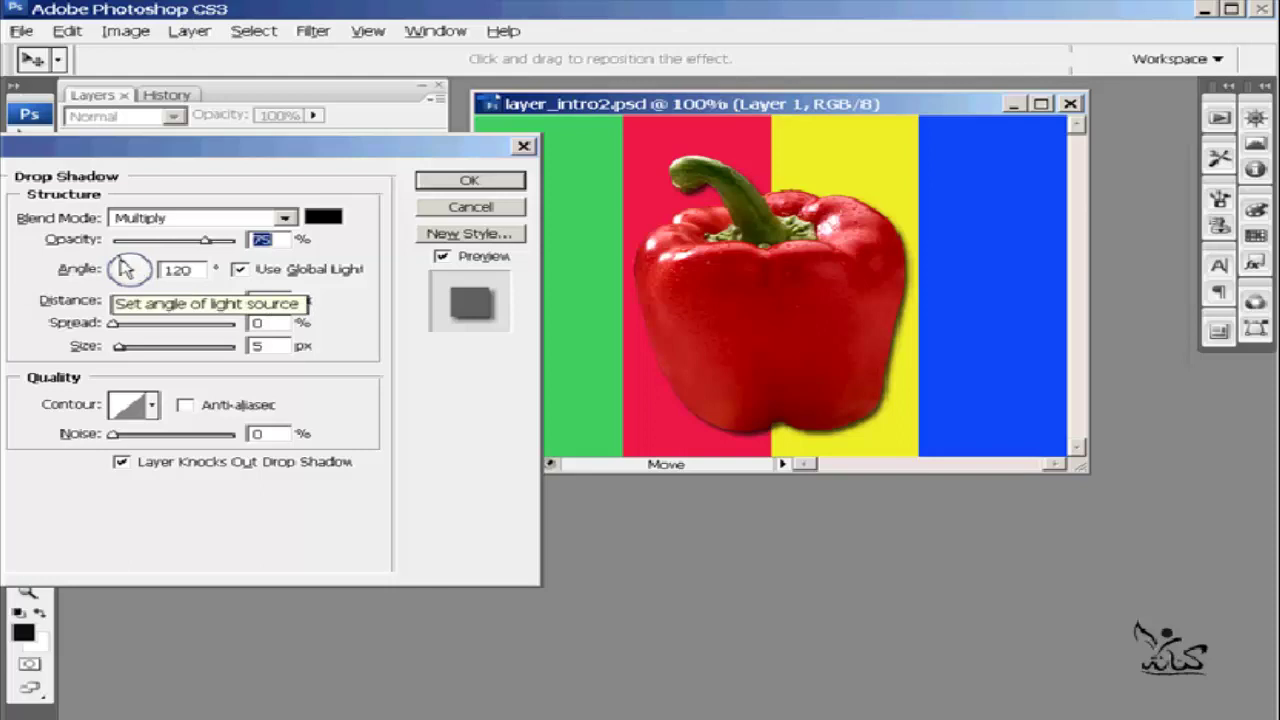
click(125, 268)
drag(125, 268, 140, 280)
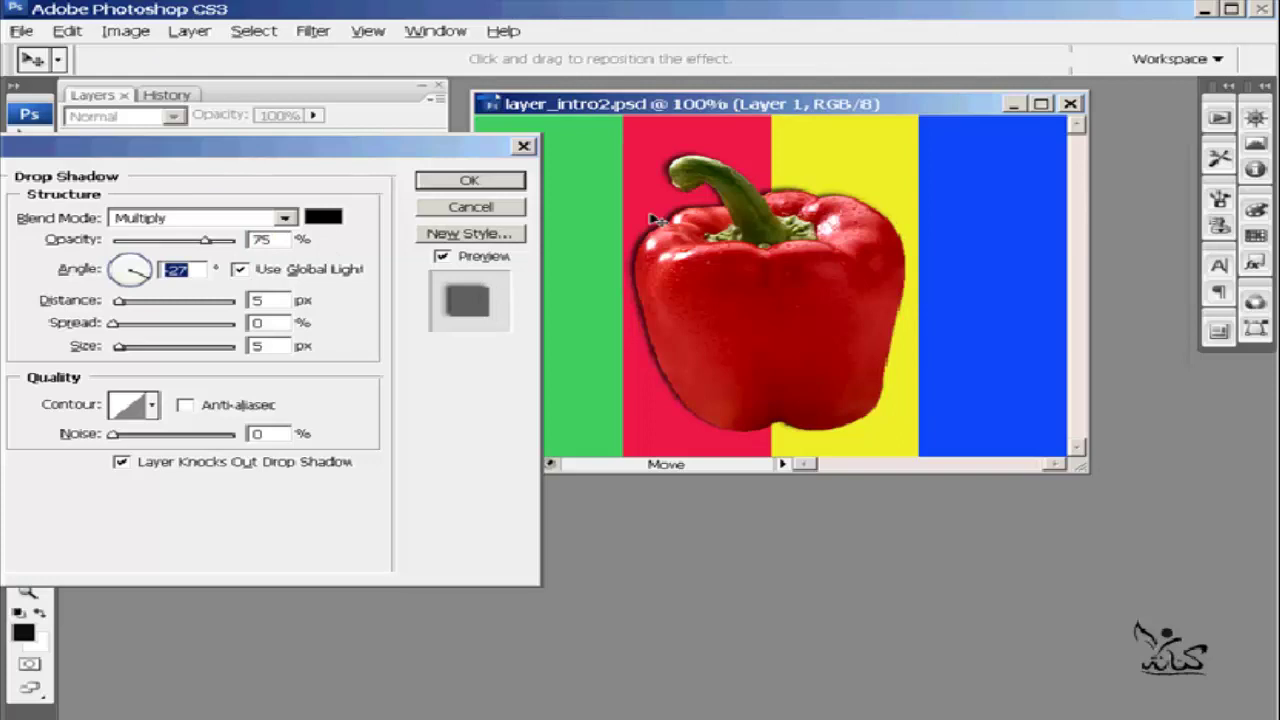
drag(144, 283, 112, 257)
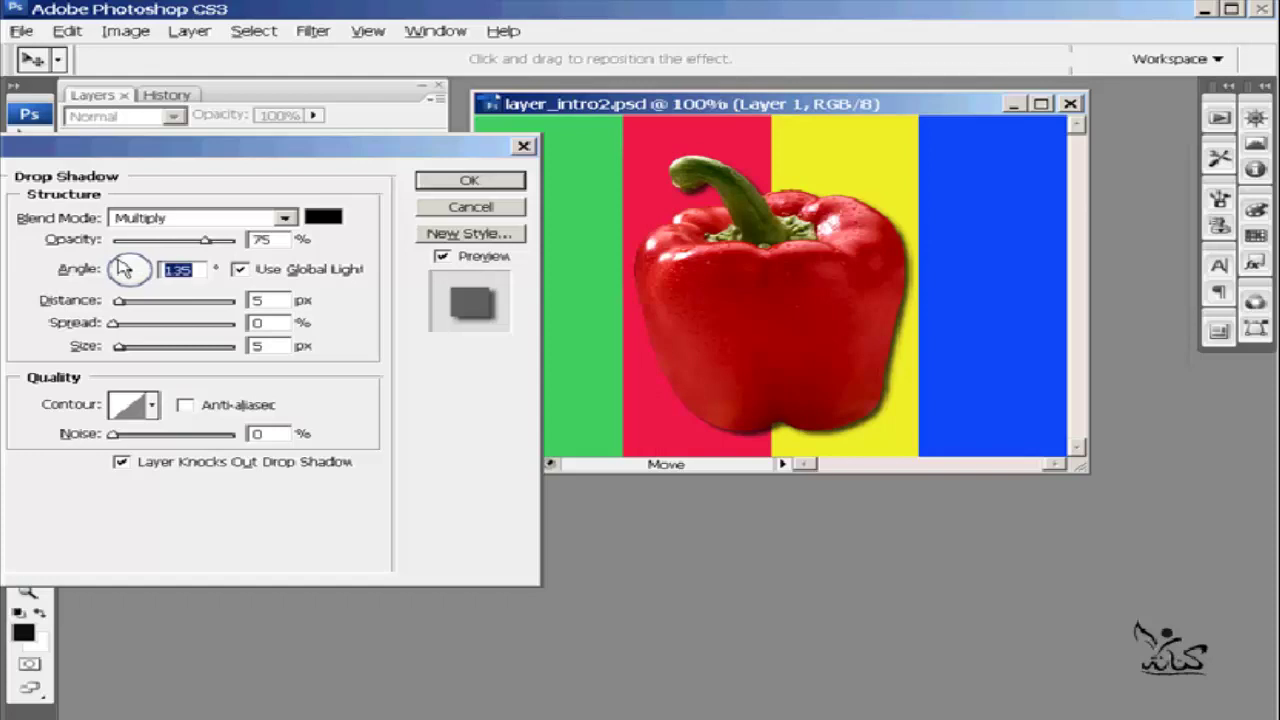
drag(118, 257, 131, 254)
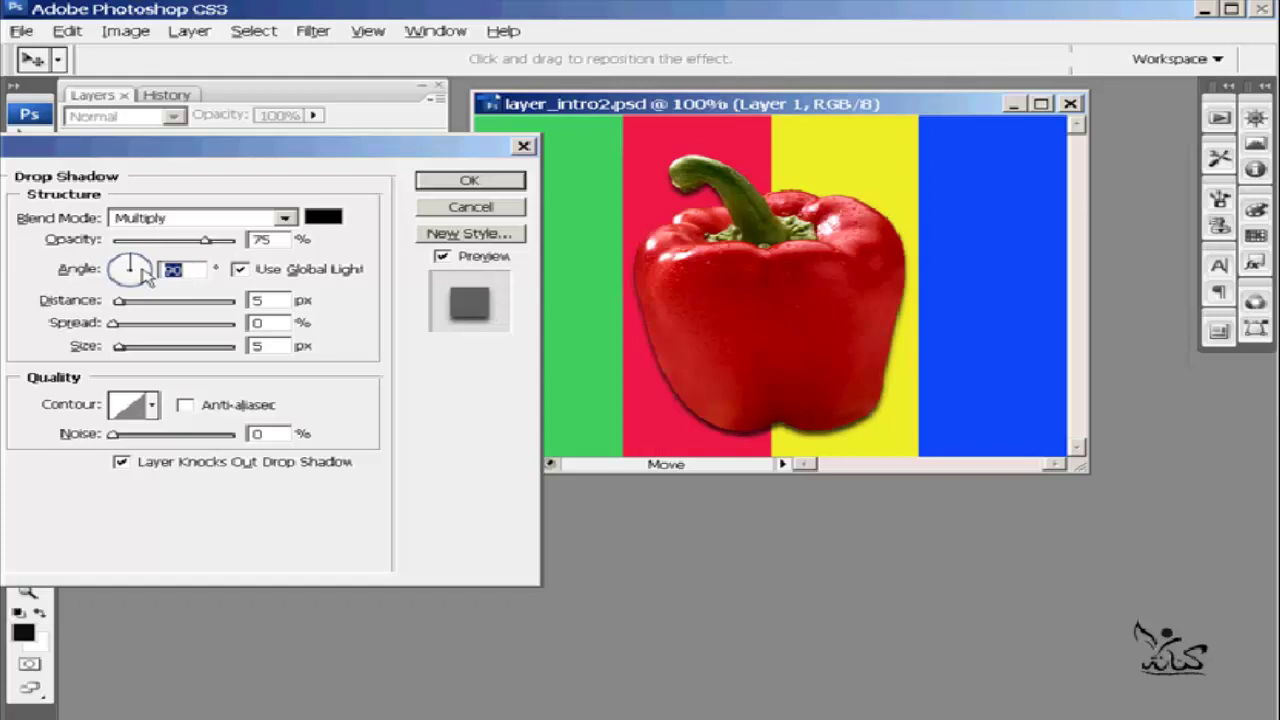
drag(147, 276, 134, 296)
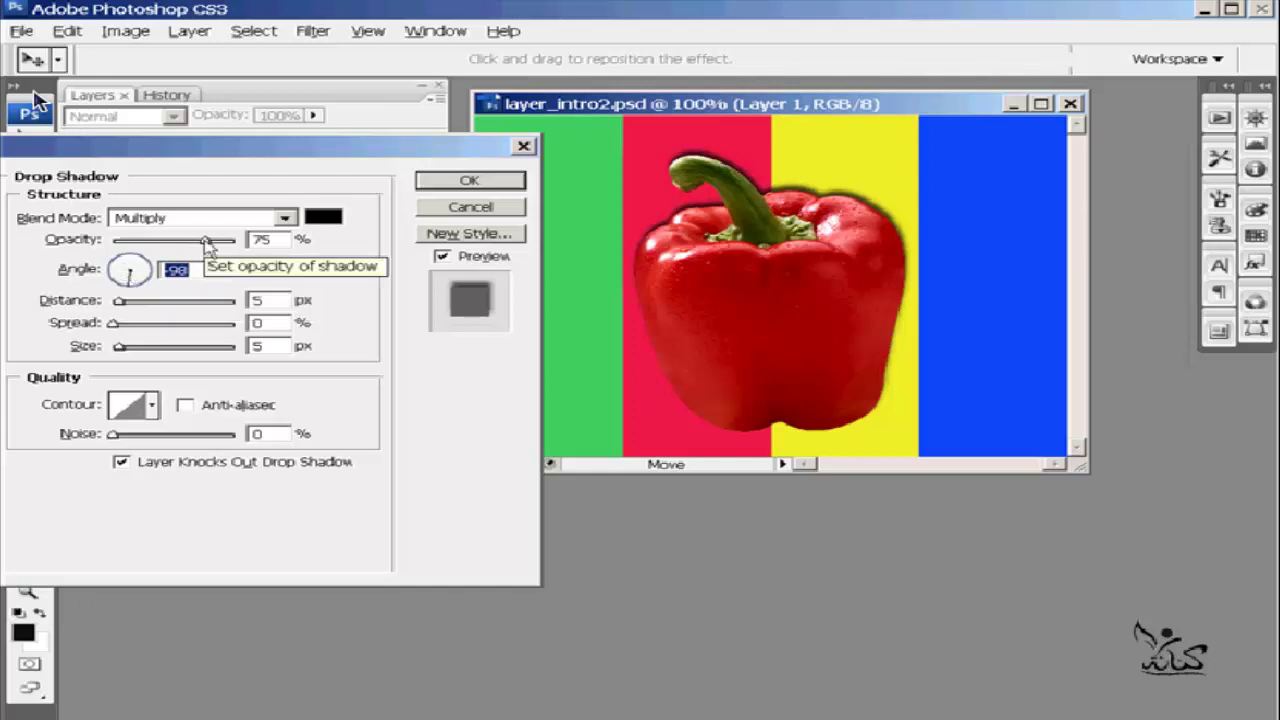
Step: Try 30% and 100% drop shadow opacity, then leave it at 58%
click(167, 242)
drag(167, 242, 150, 246)
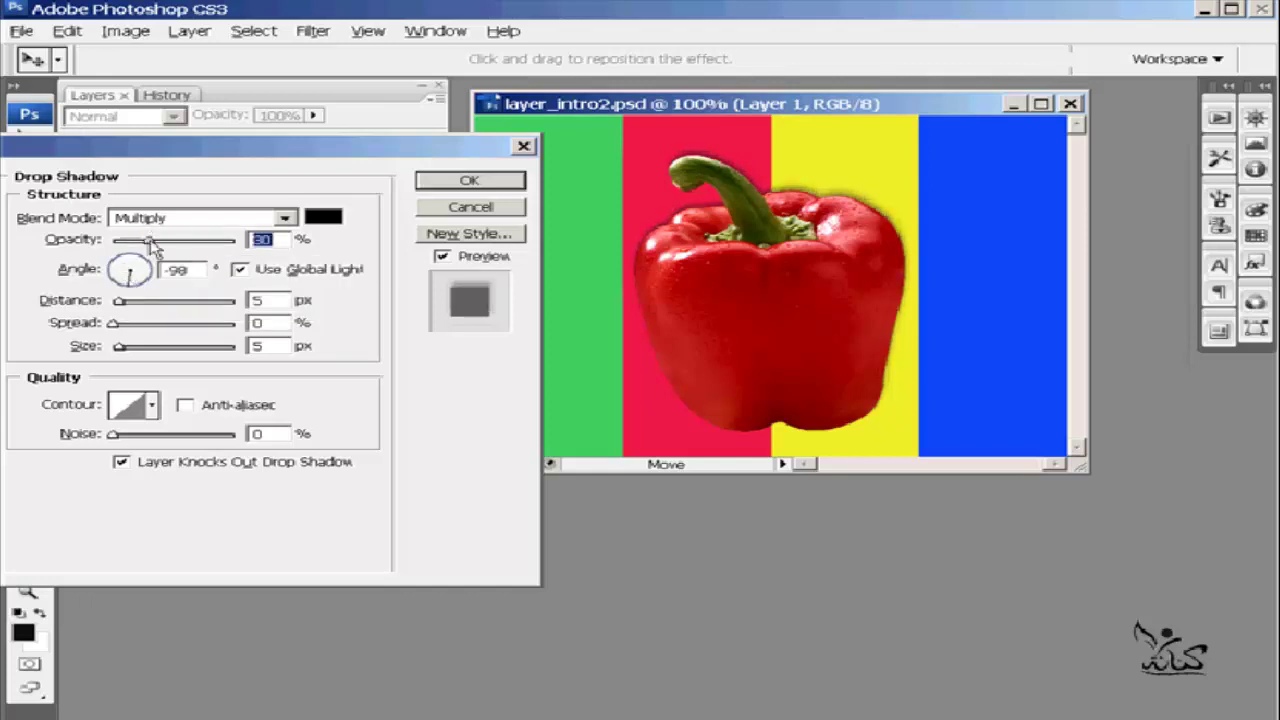
click(151, 243)
drag(152, 246, 240, 247)
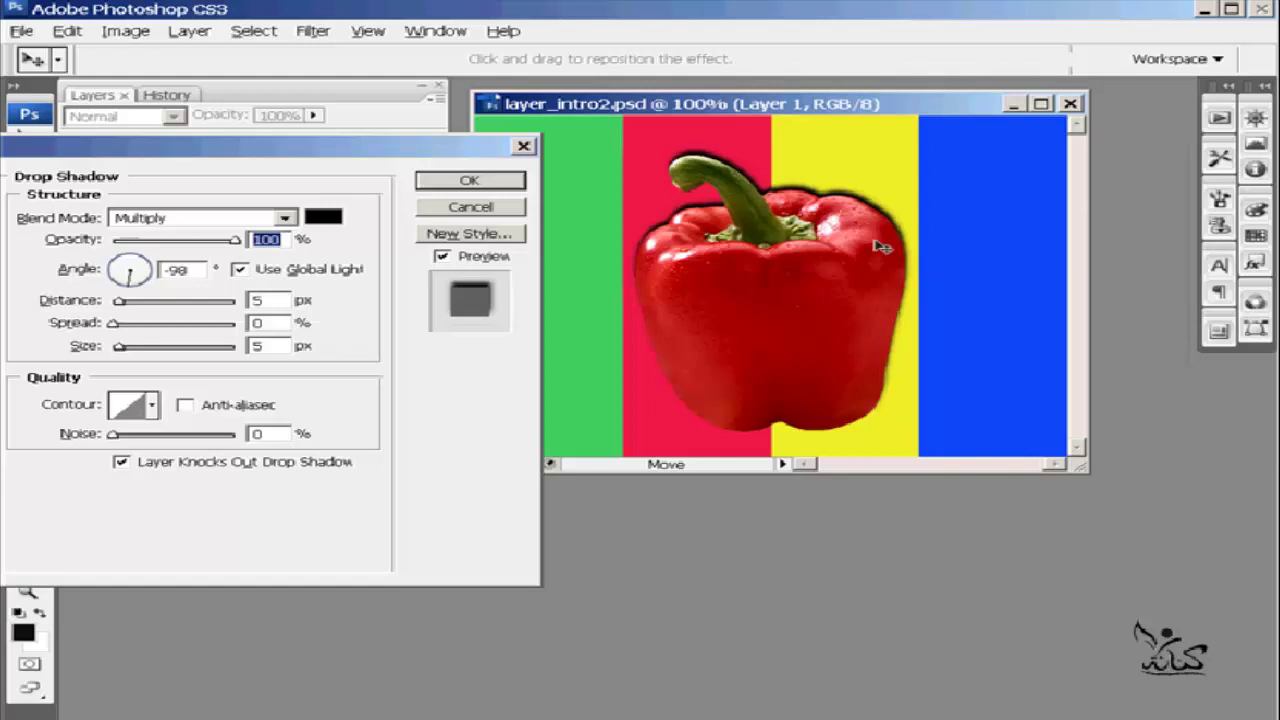
drag(234, 240, 188, 246)
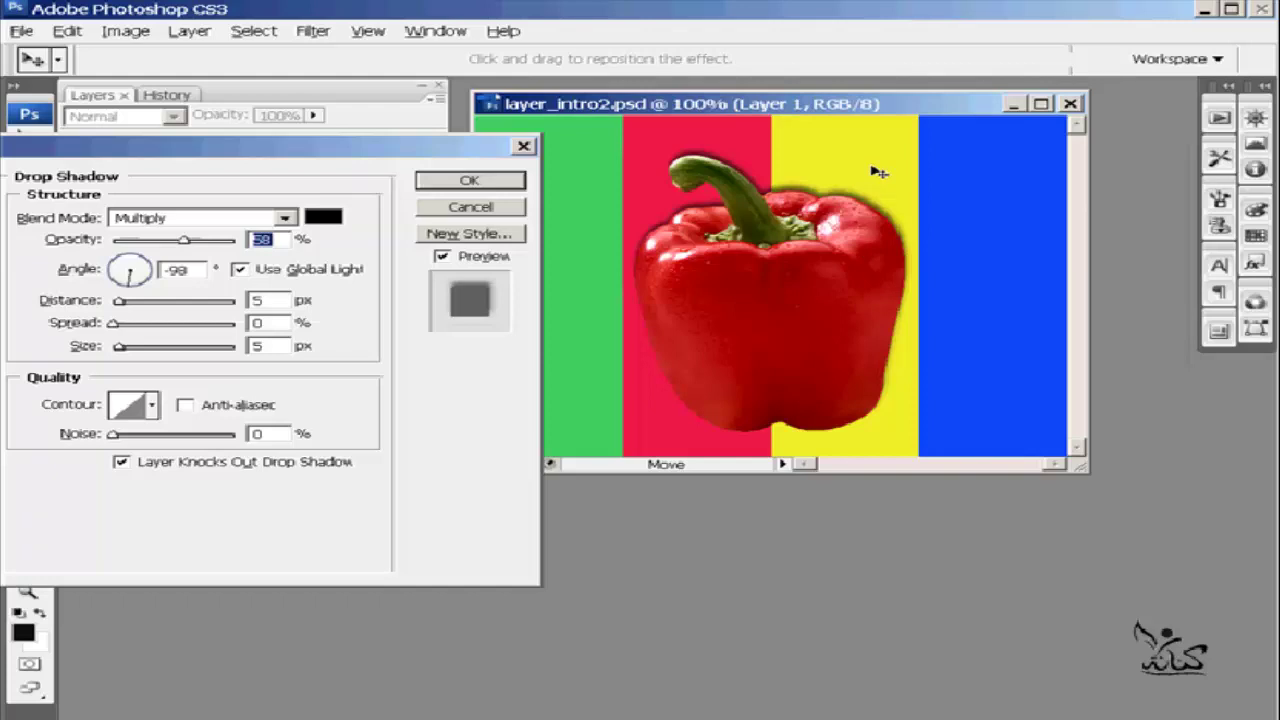
click(323, 217)
Step: Try canvas-sampled yellow, then the pepper's red, as the drop shadow colour
click(878, 172)
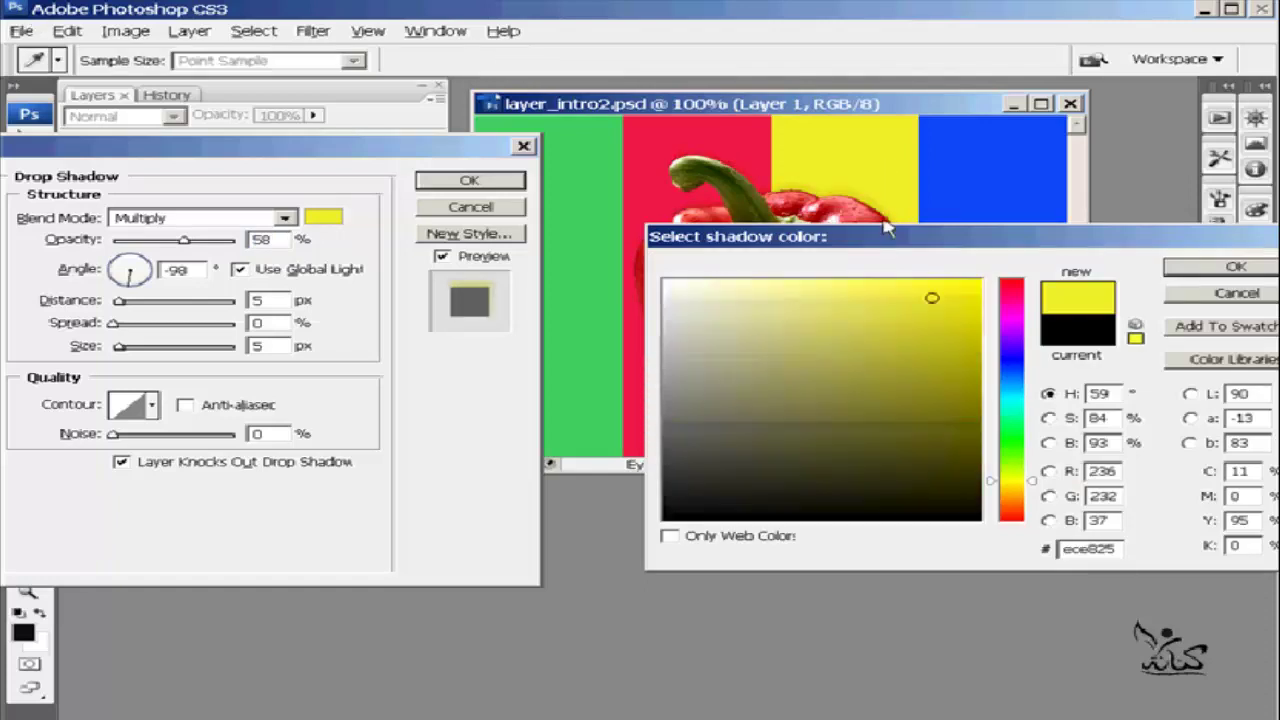
key(Return)
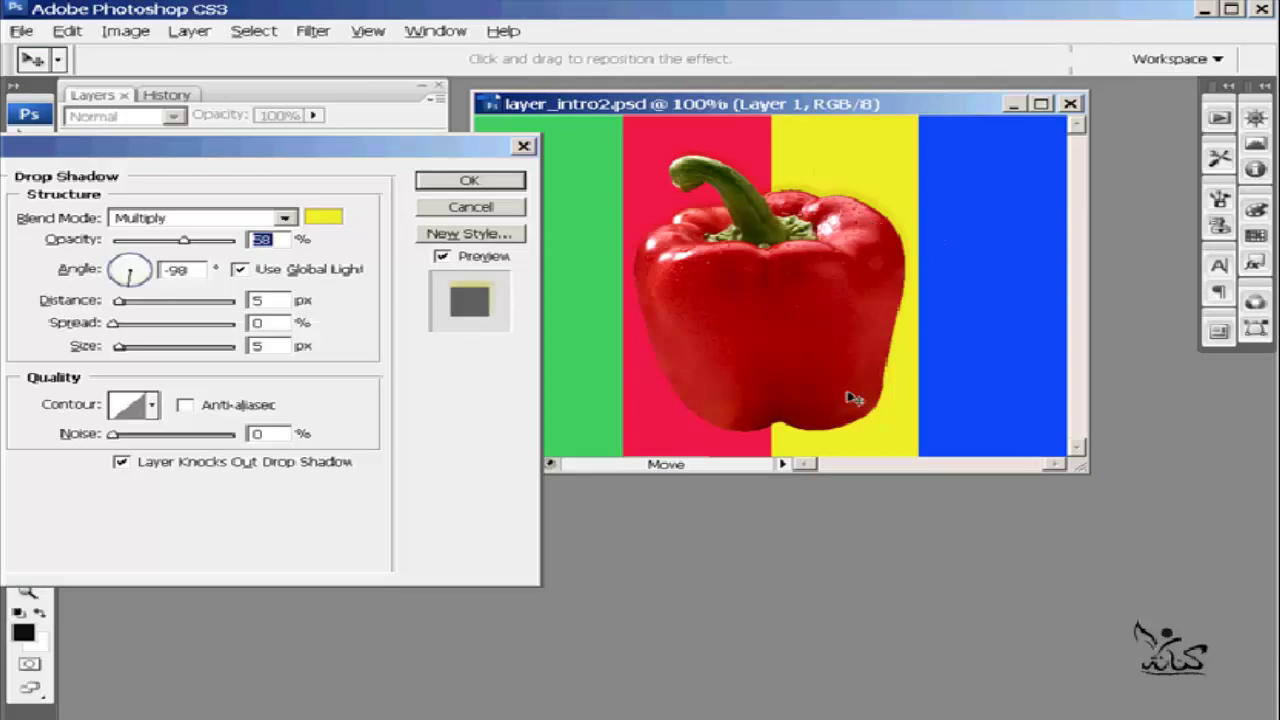
click(320, 218)
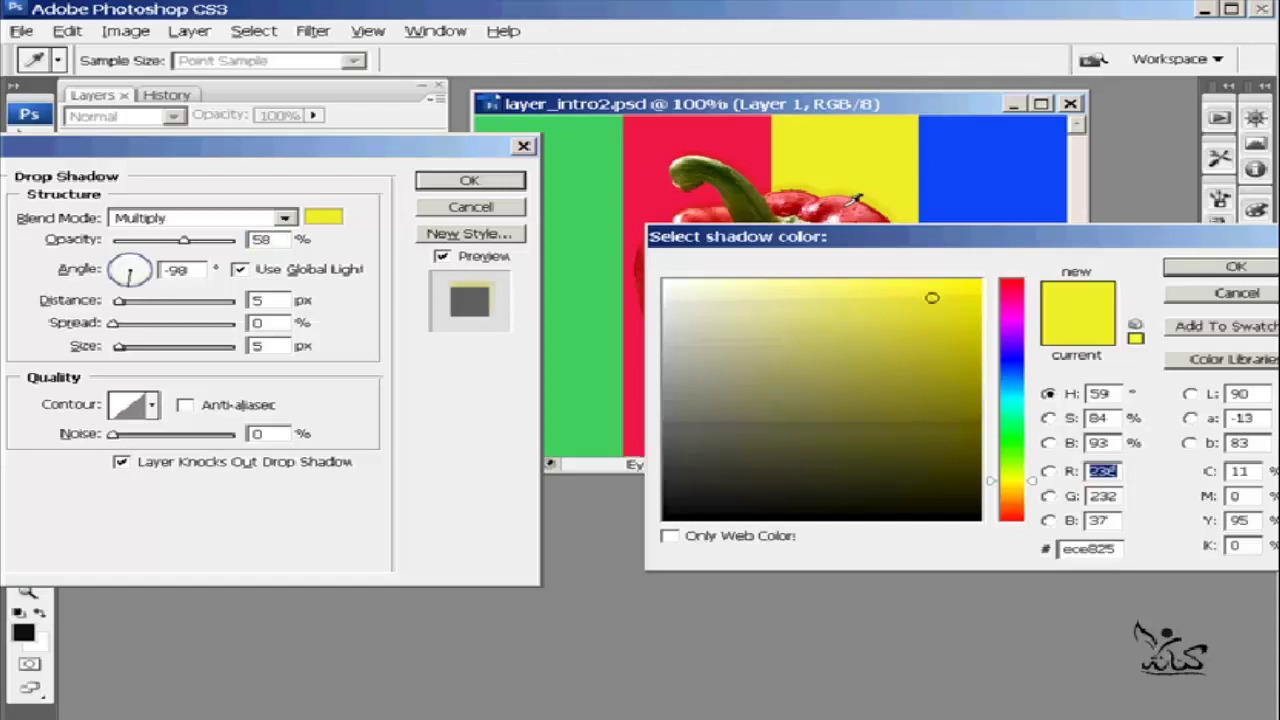
click(854, 202)
click(1235, 268)
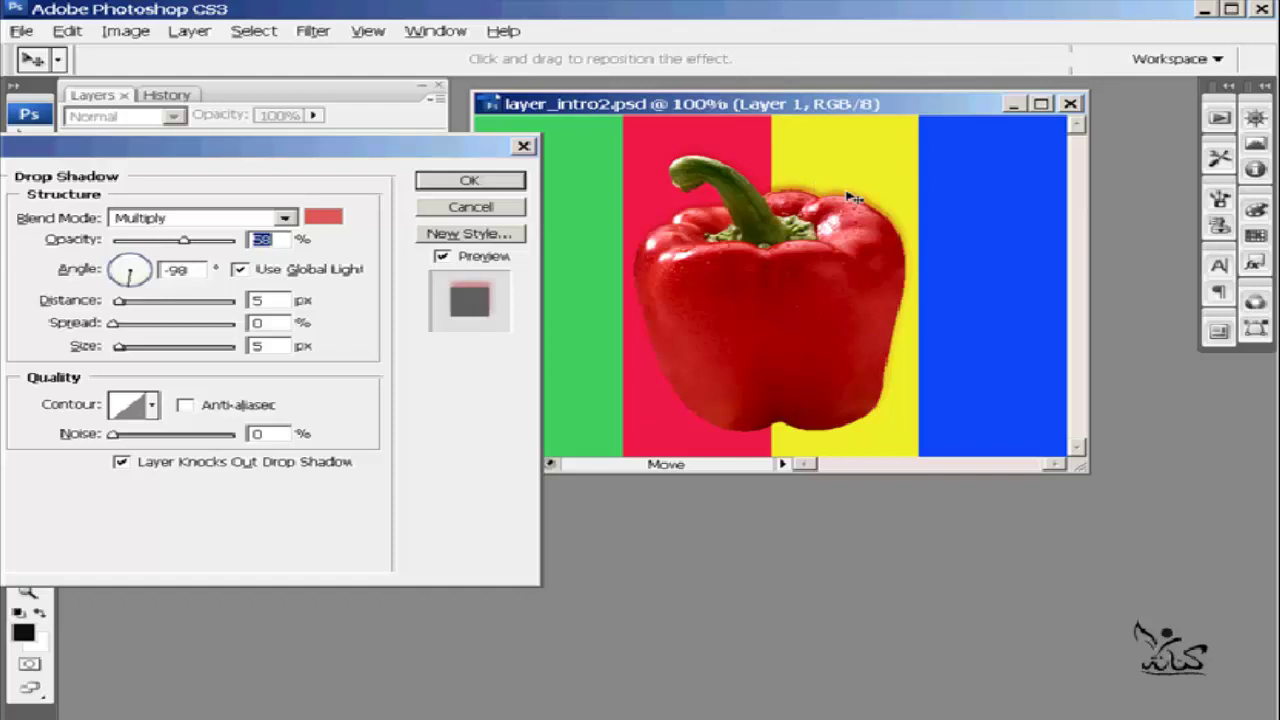
Step: Set the drop shadow colour to light grey 939191
click(324, 217)
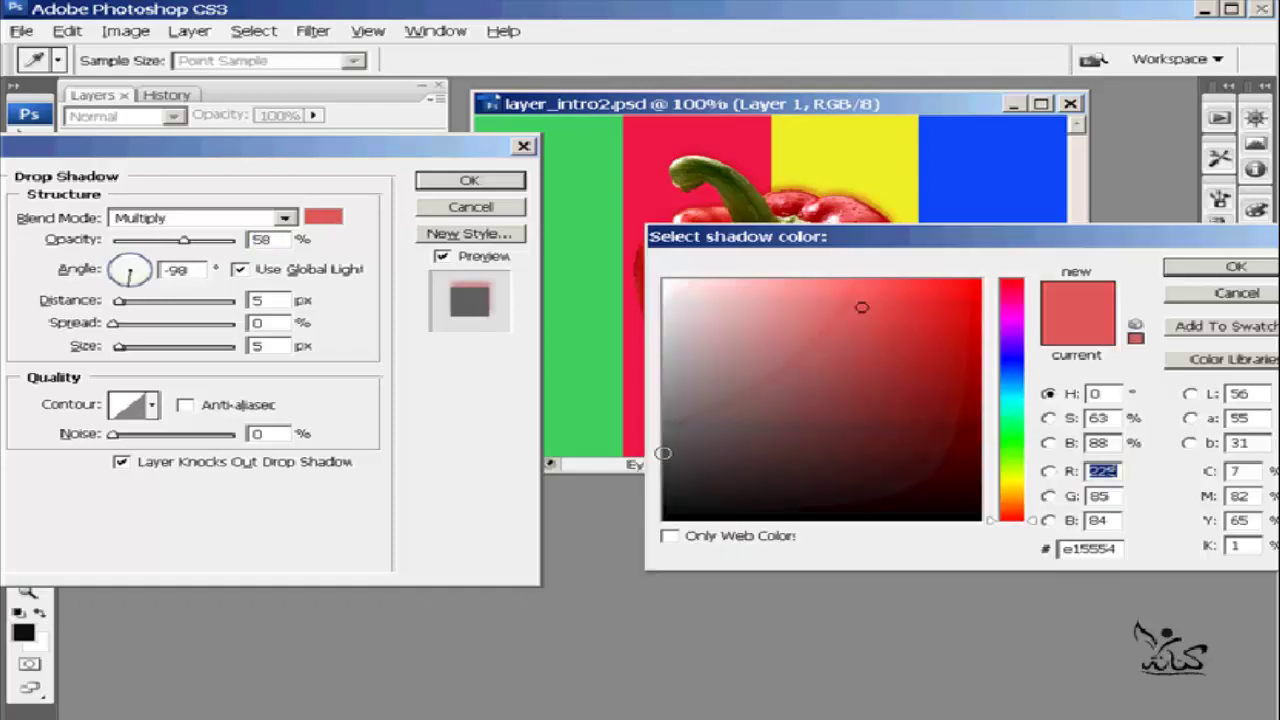
click(675, 442)
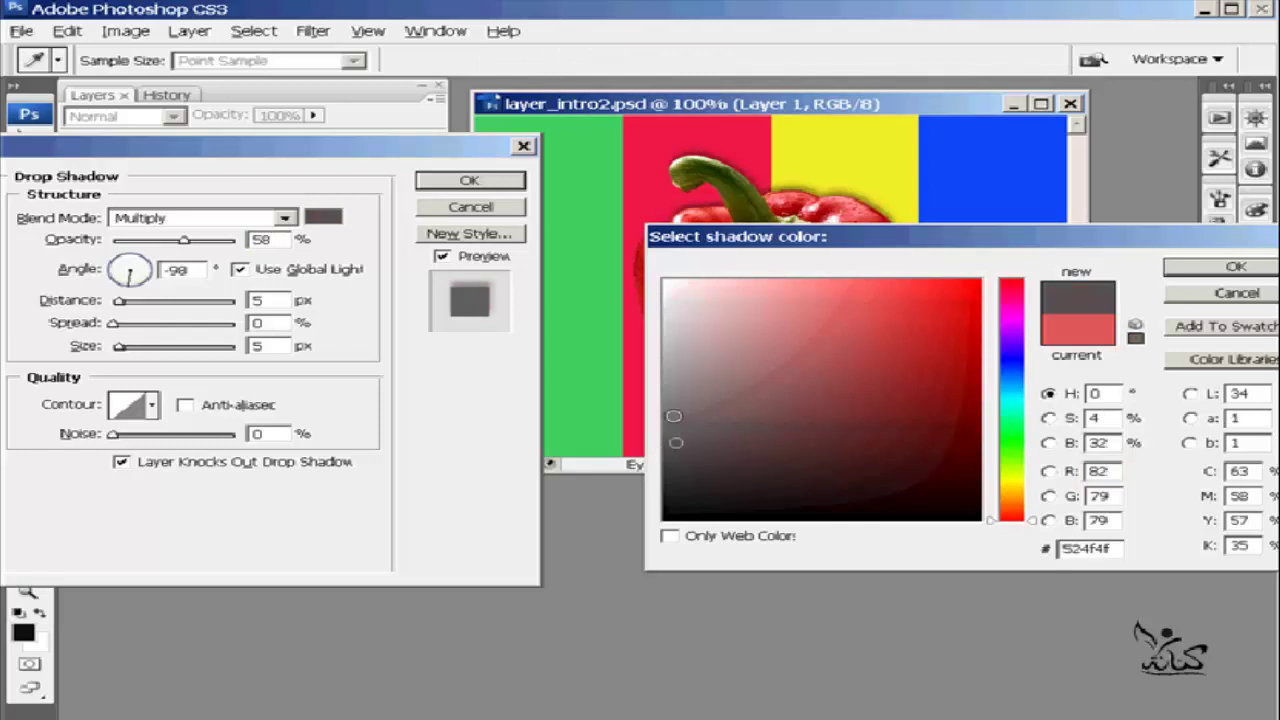
click(673, 416)
click(1190, 266)
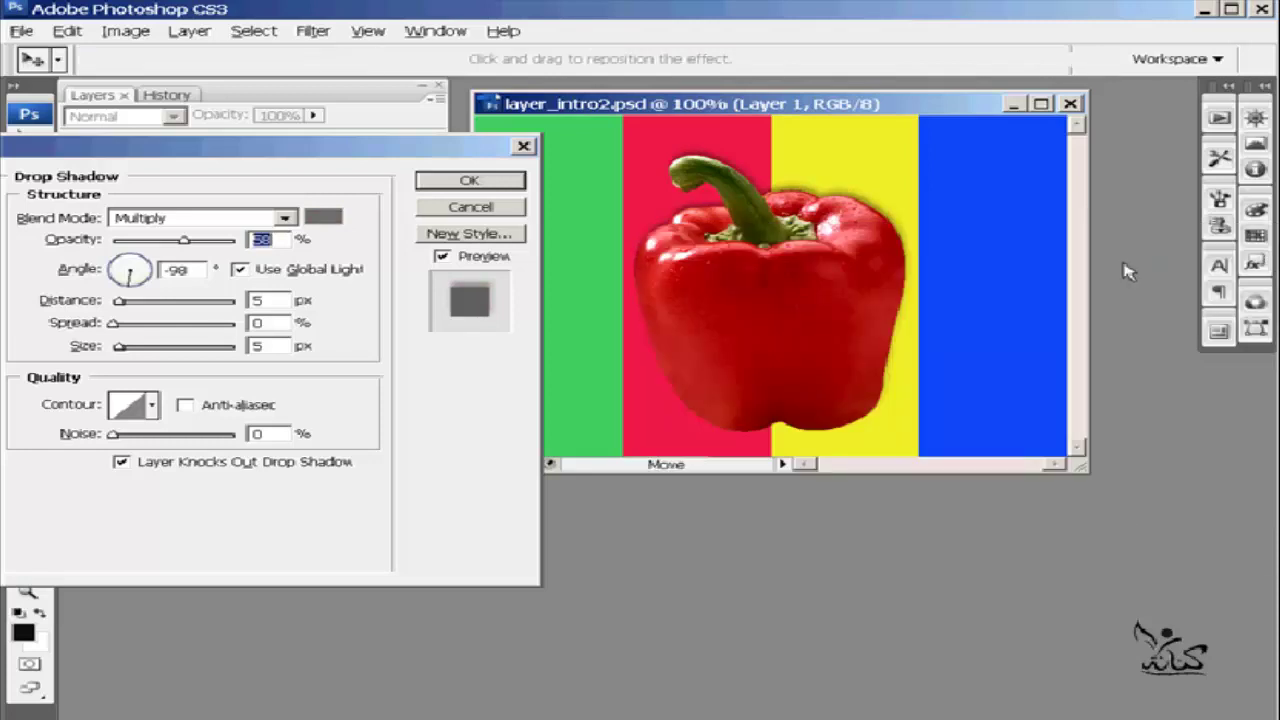
click(323, 217)
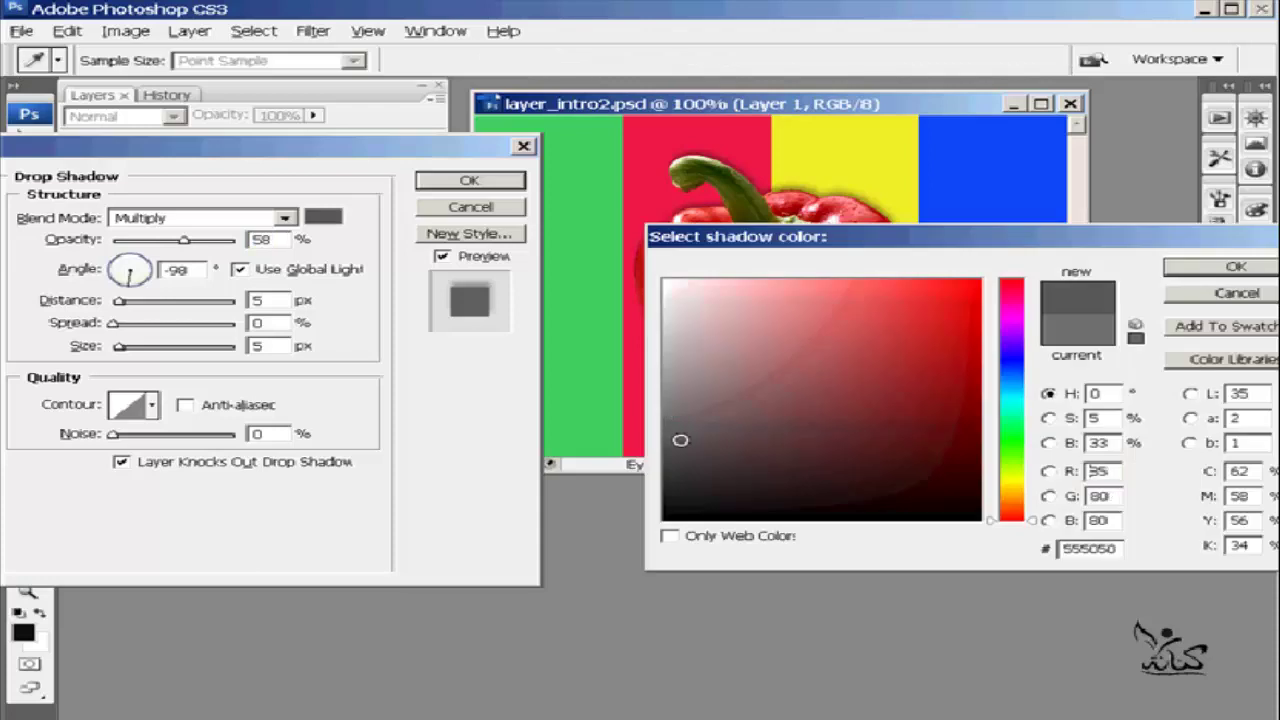
click(667, 439)
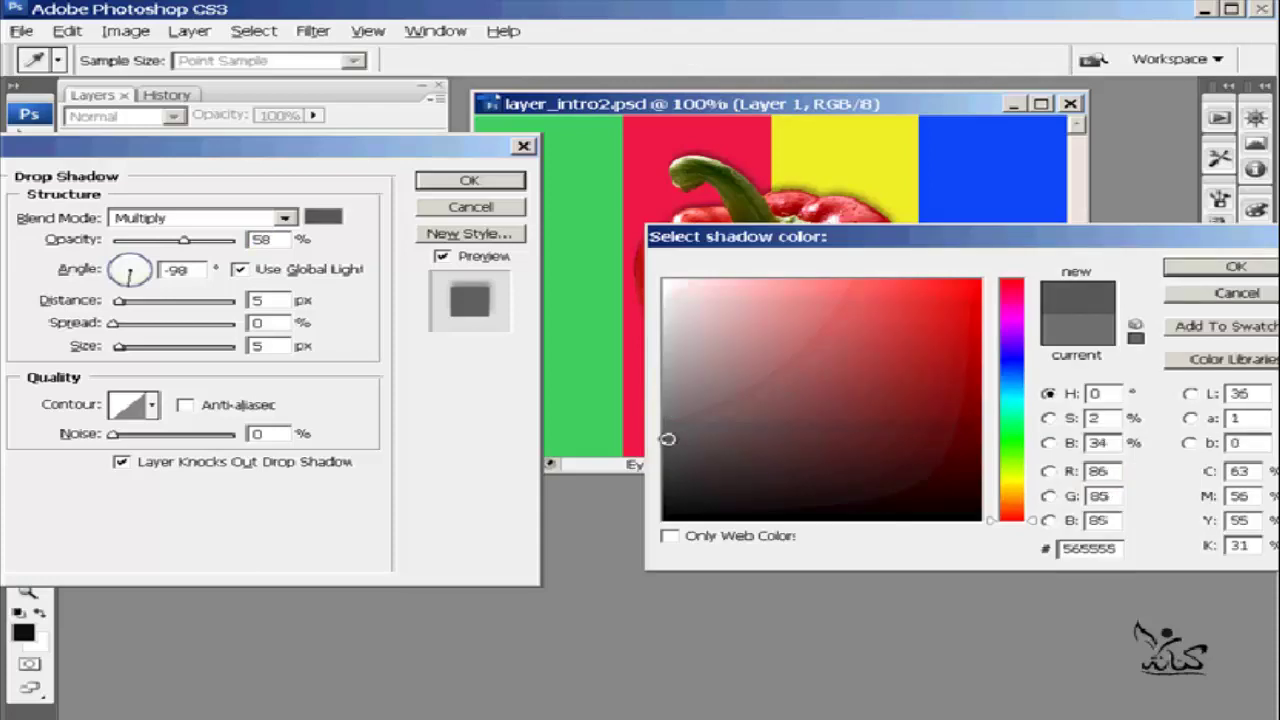
drag(667, 439, 668, 381)
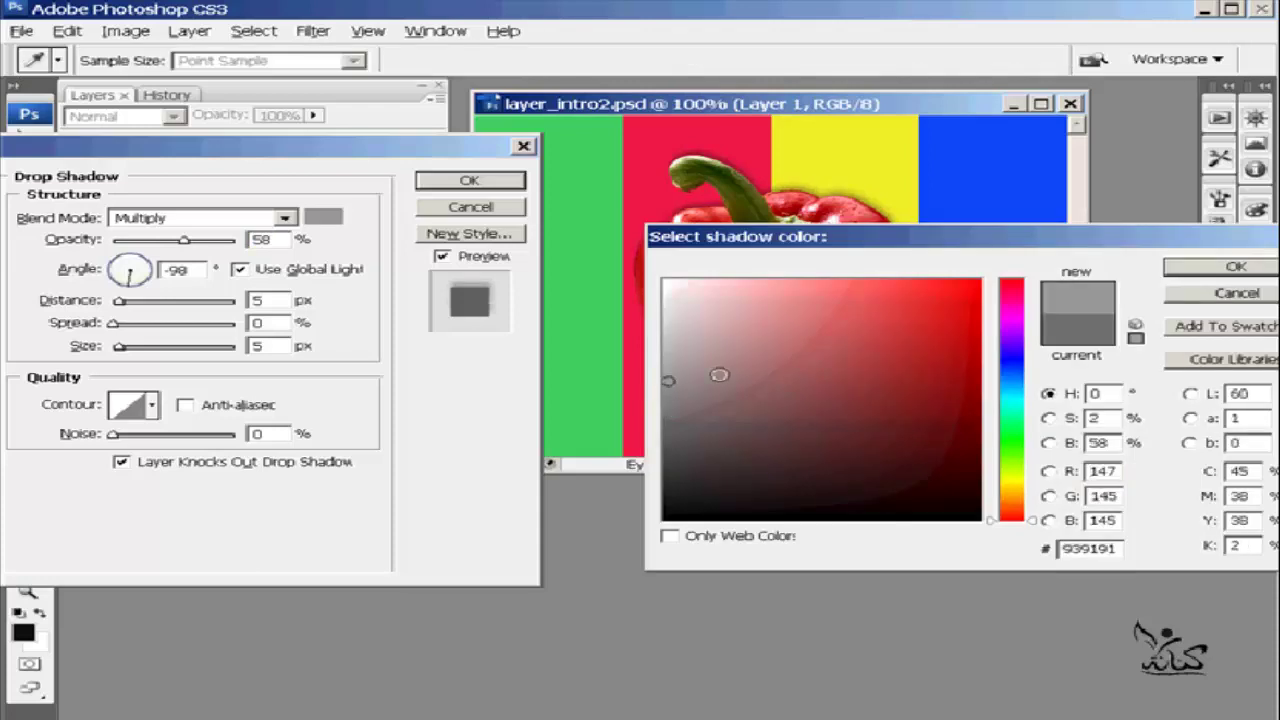
key(Return)
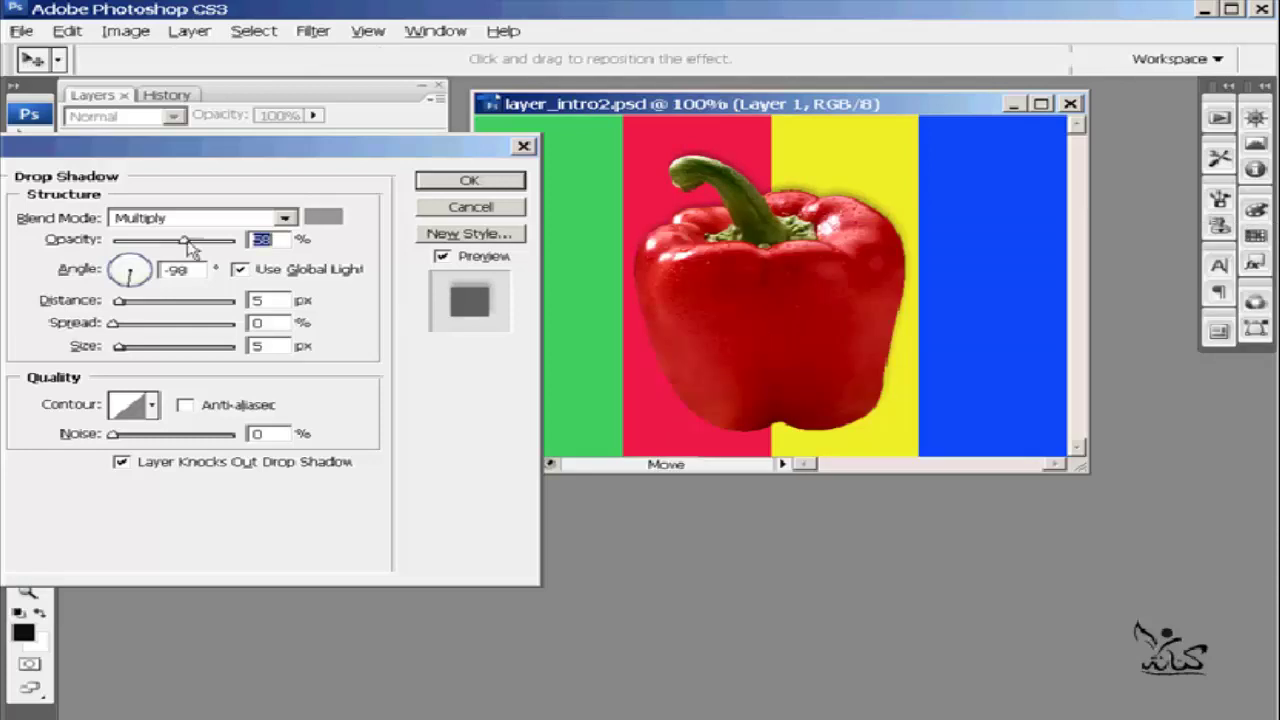
Step: Raise drop shadow opacity to 76% and adjust the Distance and Spread sliders
drag(188, 242, 207, 241)
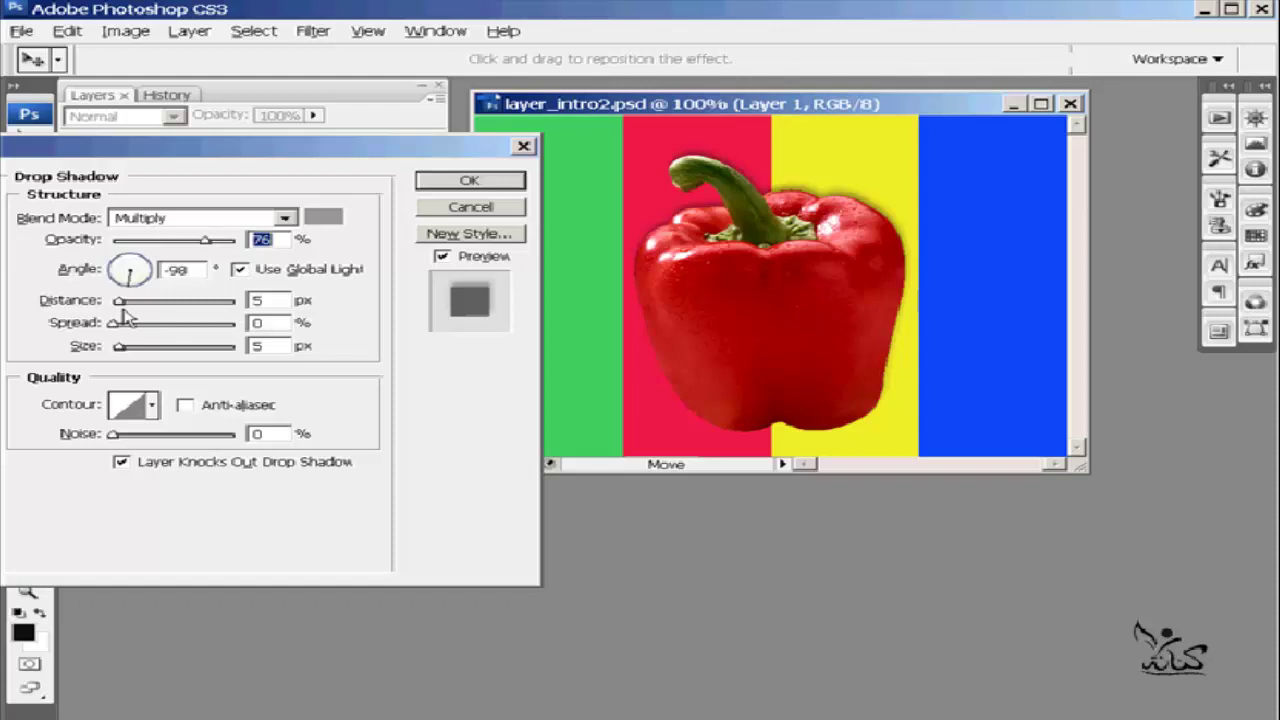
mouse_move(120, 306)
mouse_down()
mouse_move(164, 311)
mouse_move(122, 309)
mouse_up()
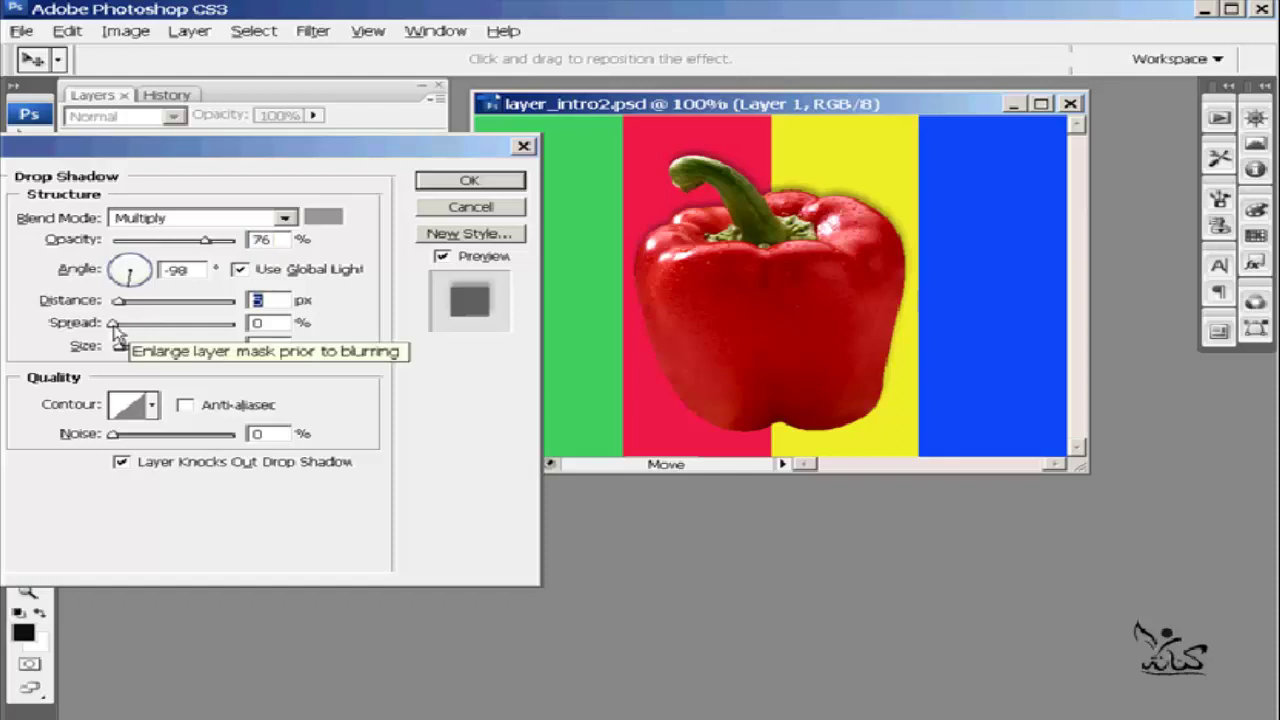
click(113, 324)
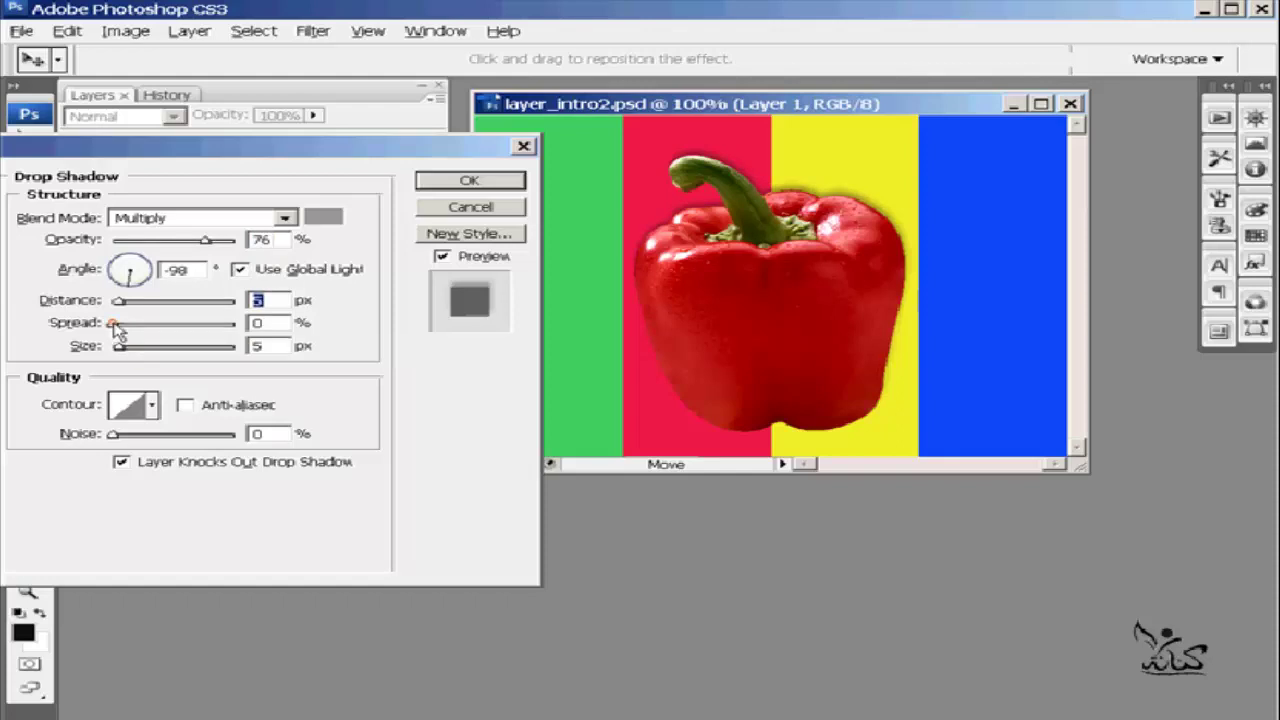
mouse_move(114, 325)
mouse_down()
mouse_move(235, 332)
mouse_move(111, 332)
mouse_move(141, 349)
mouse_move(117, 347)
mouse_up()
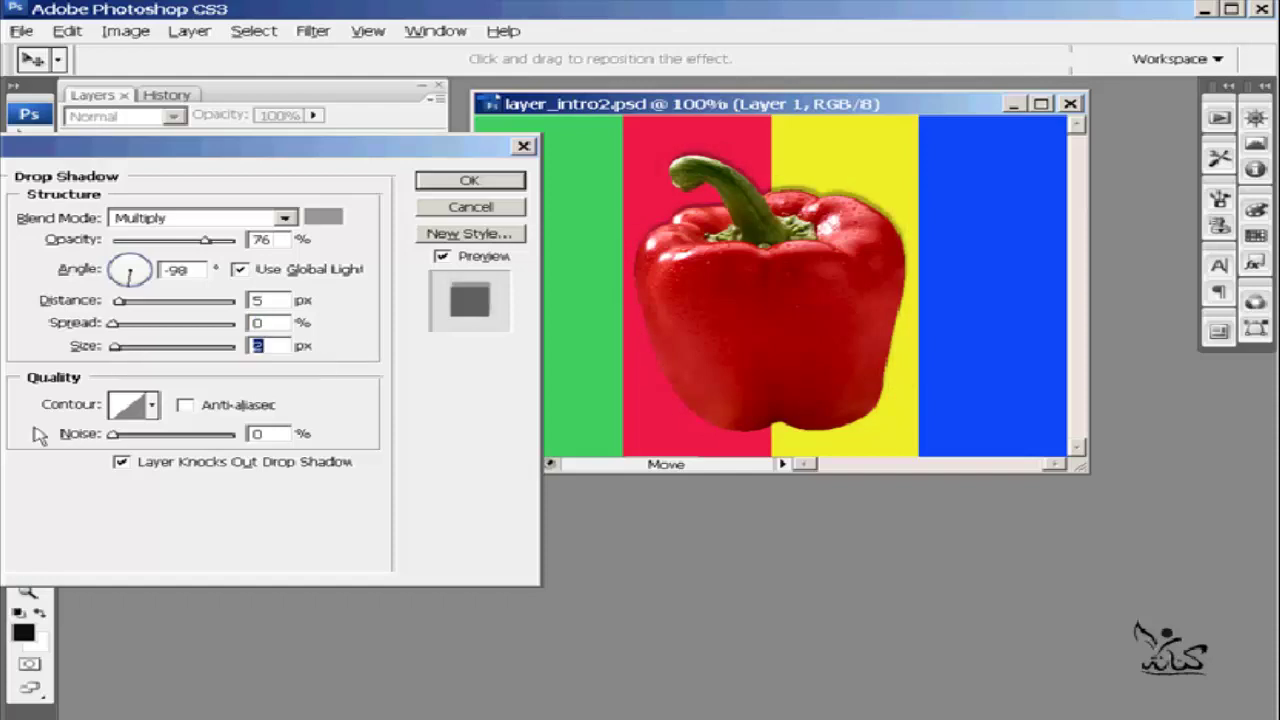
Step: Try the second, fifth, sixth and linear contours, settling on the second peaked preset
click(153, 406)
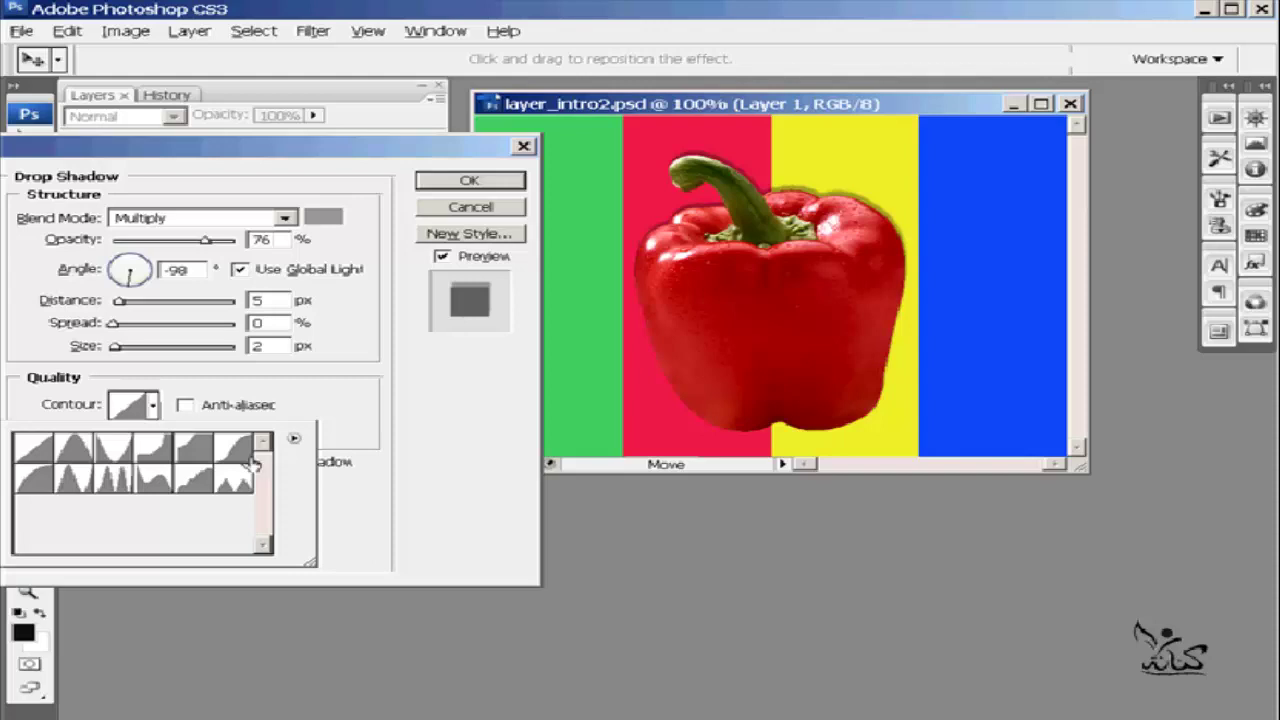
click(77, 456)
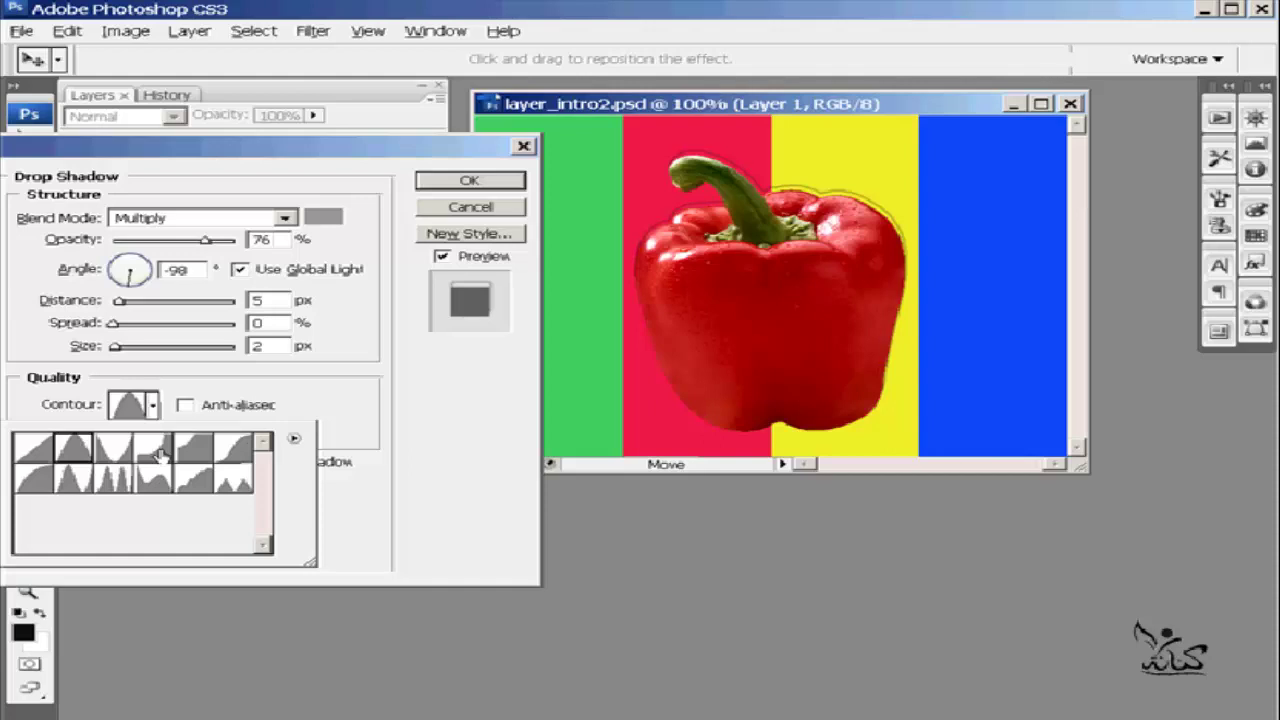
click(195, 453)
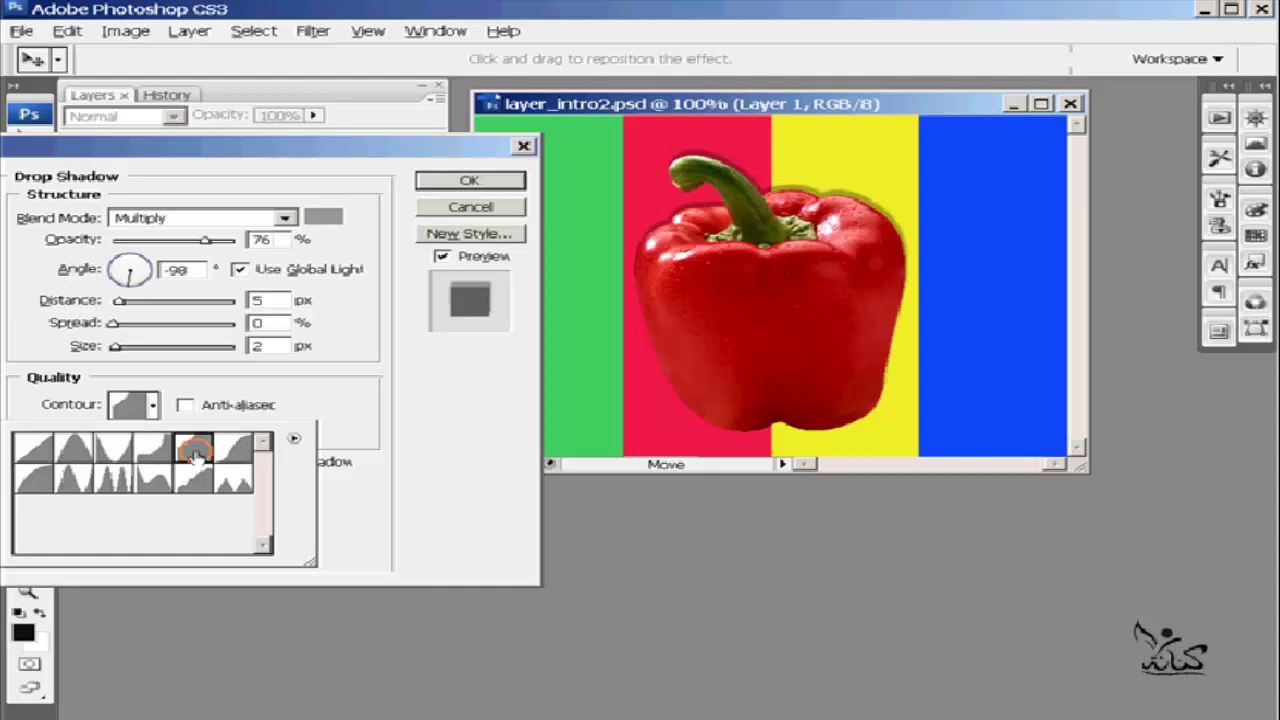
click(245, 456)
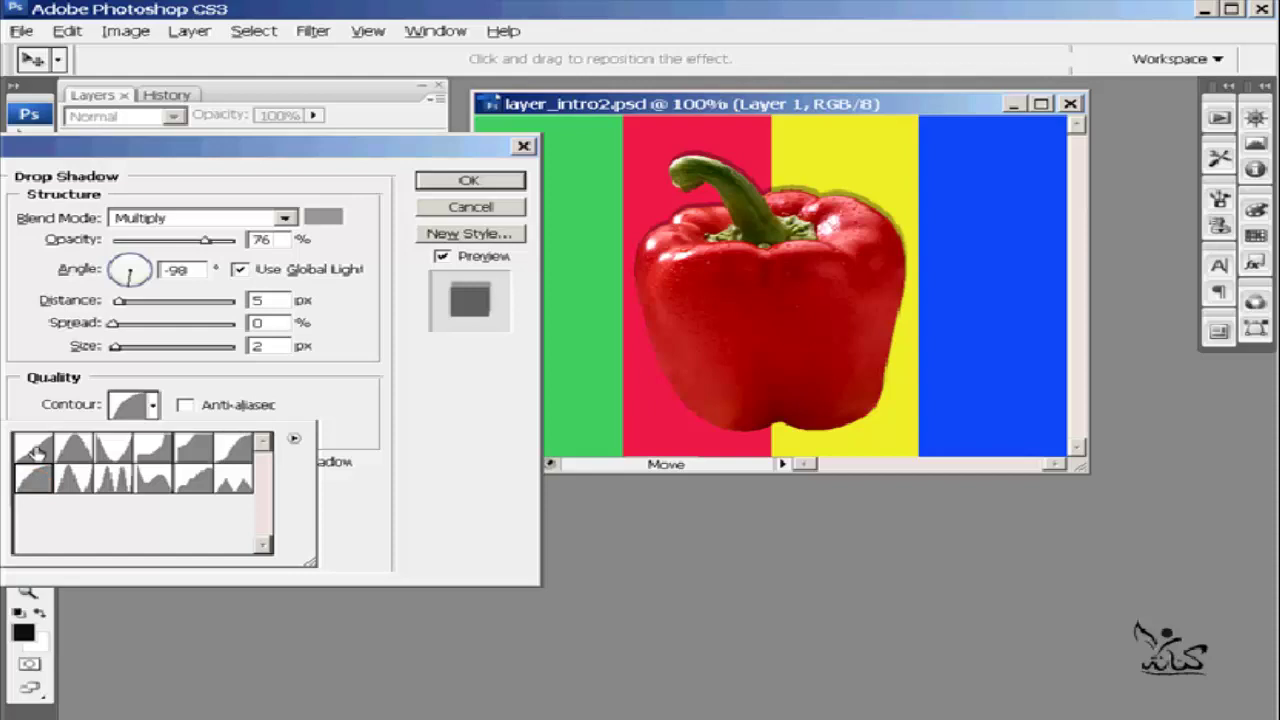
click(35, 452)
click(76, 451)
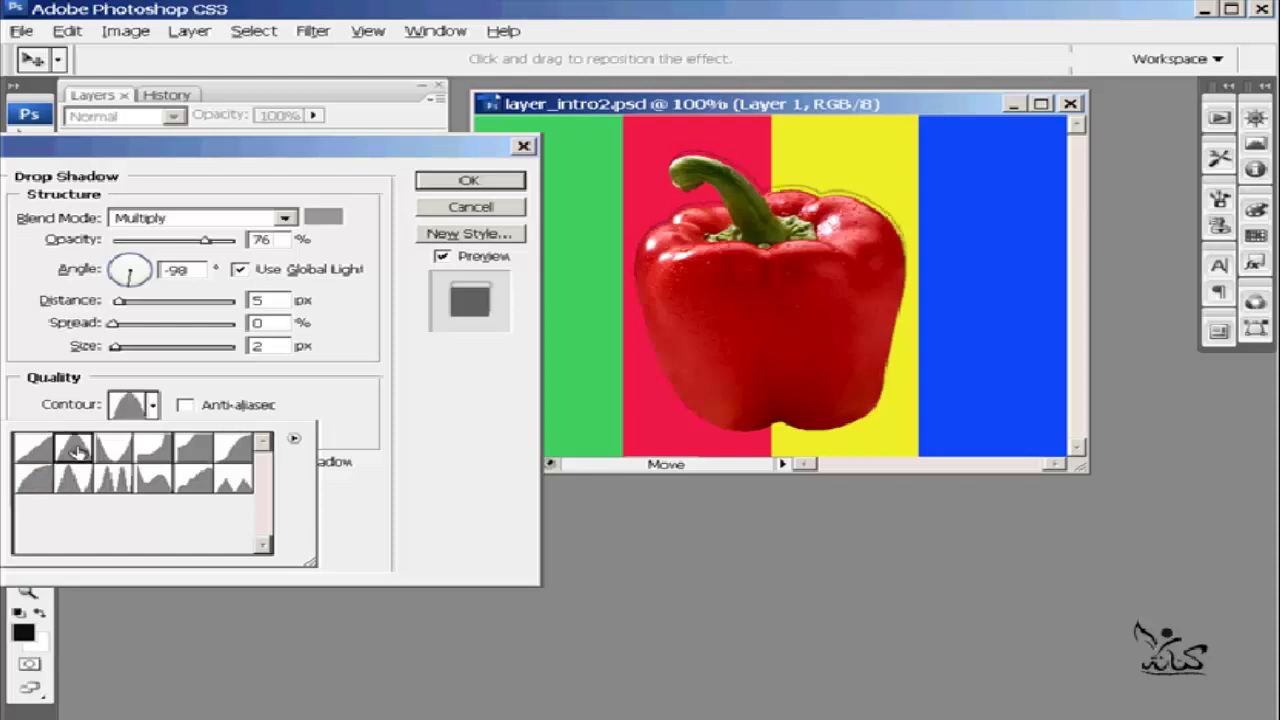
Step: Turn on Anti-aliased, revert the contour to Linear, set Noise to 16%, and apply
click(184, 406)
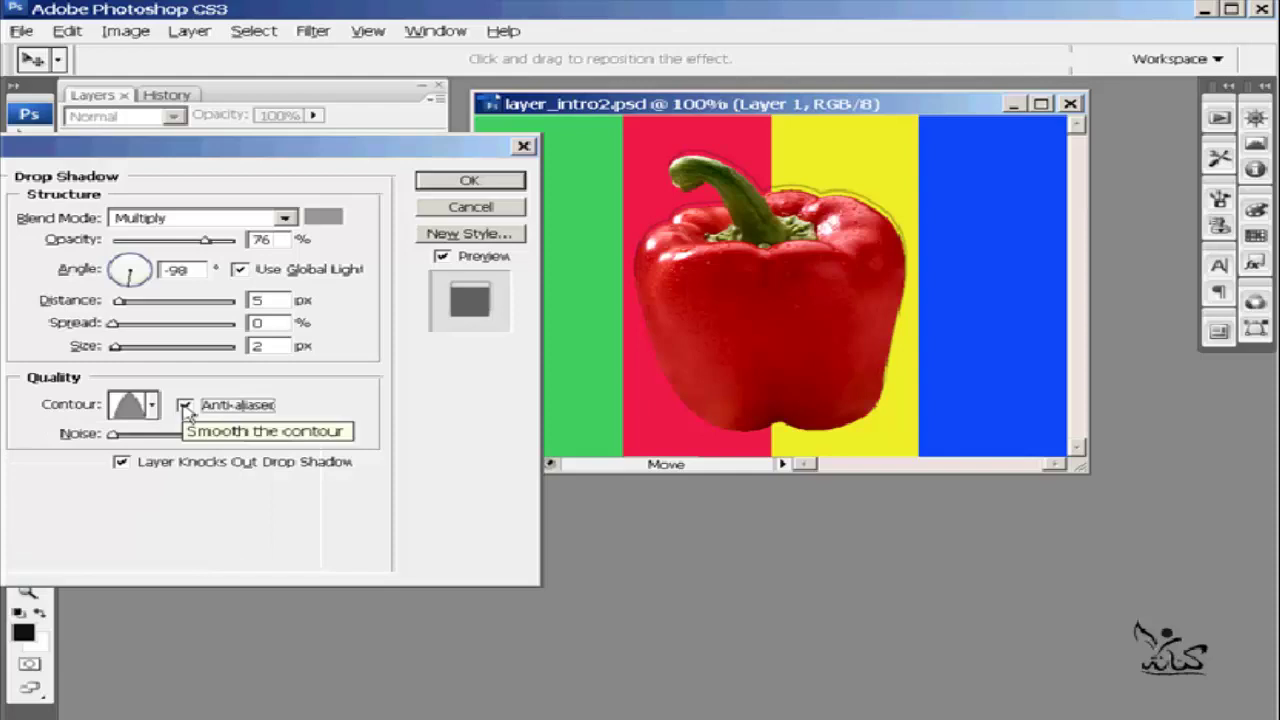
click(117, 440)
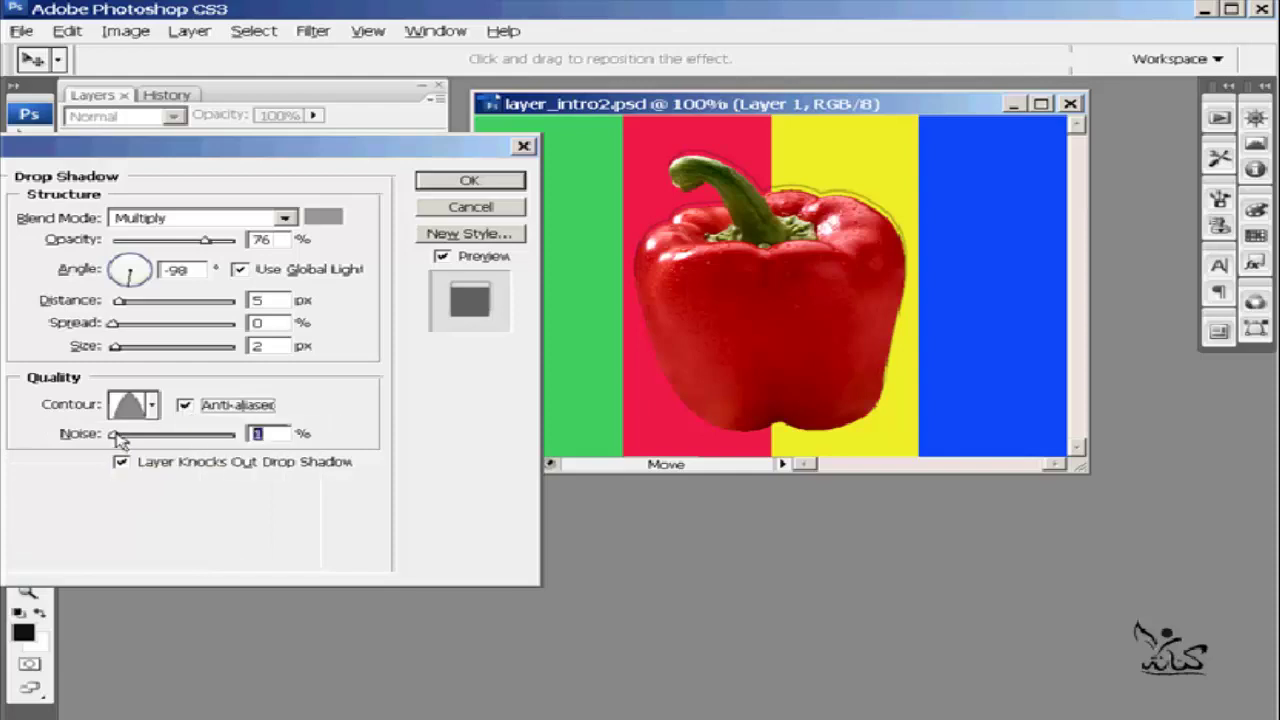
mouse_move(119, 440)
mouse_down()
mouse_move(207, 444)
mouse_move(89, 443)
mouse_up()
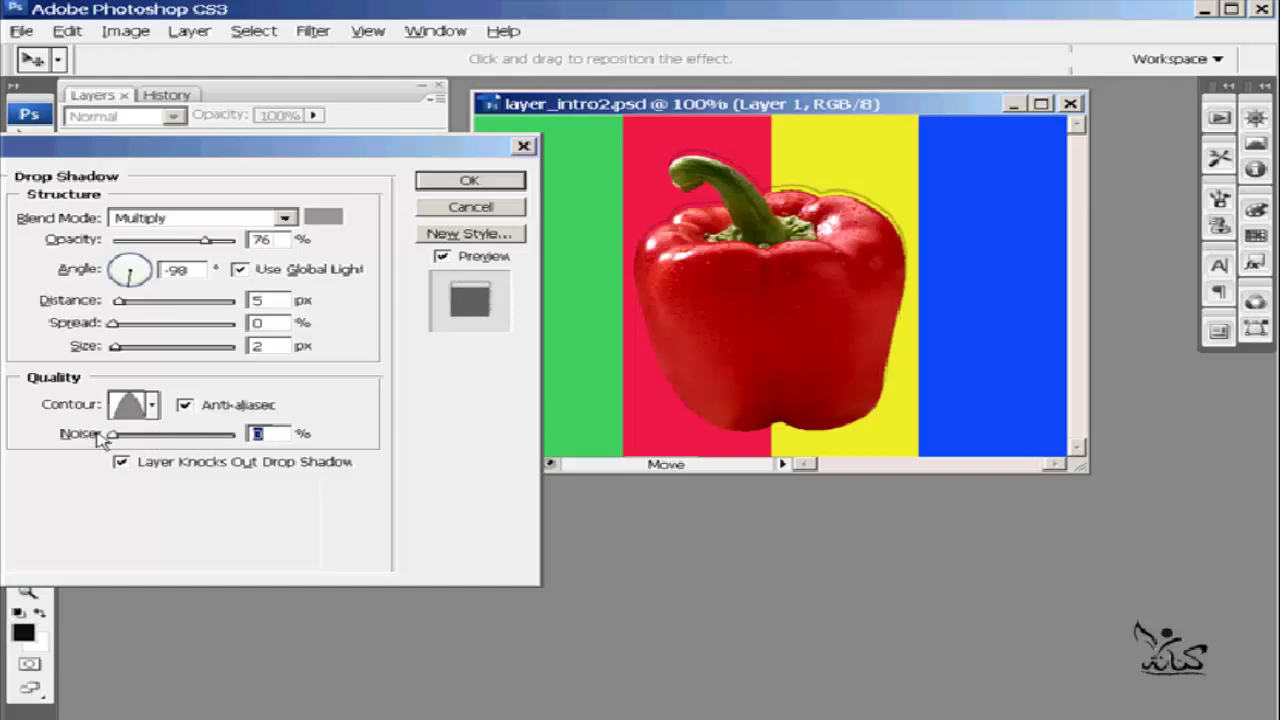
click(151, 404)
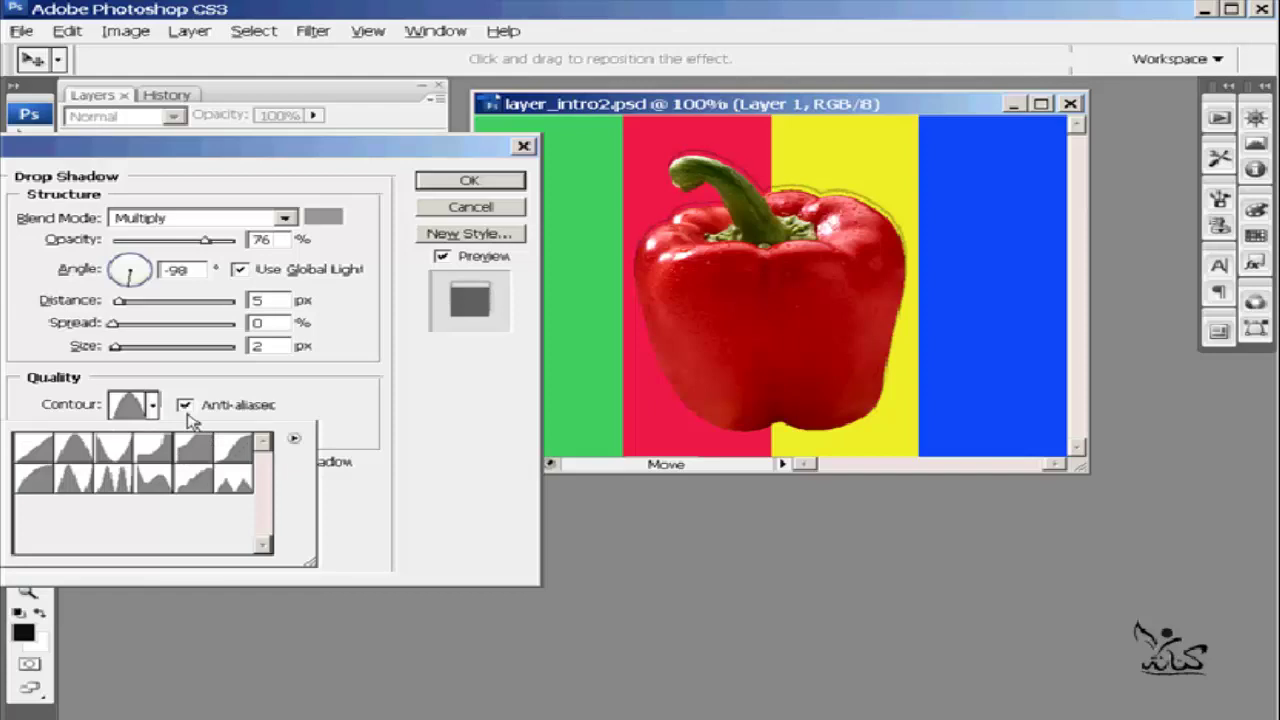
click(33, 447)
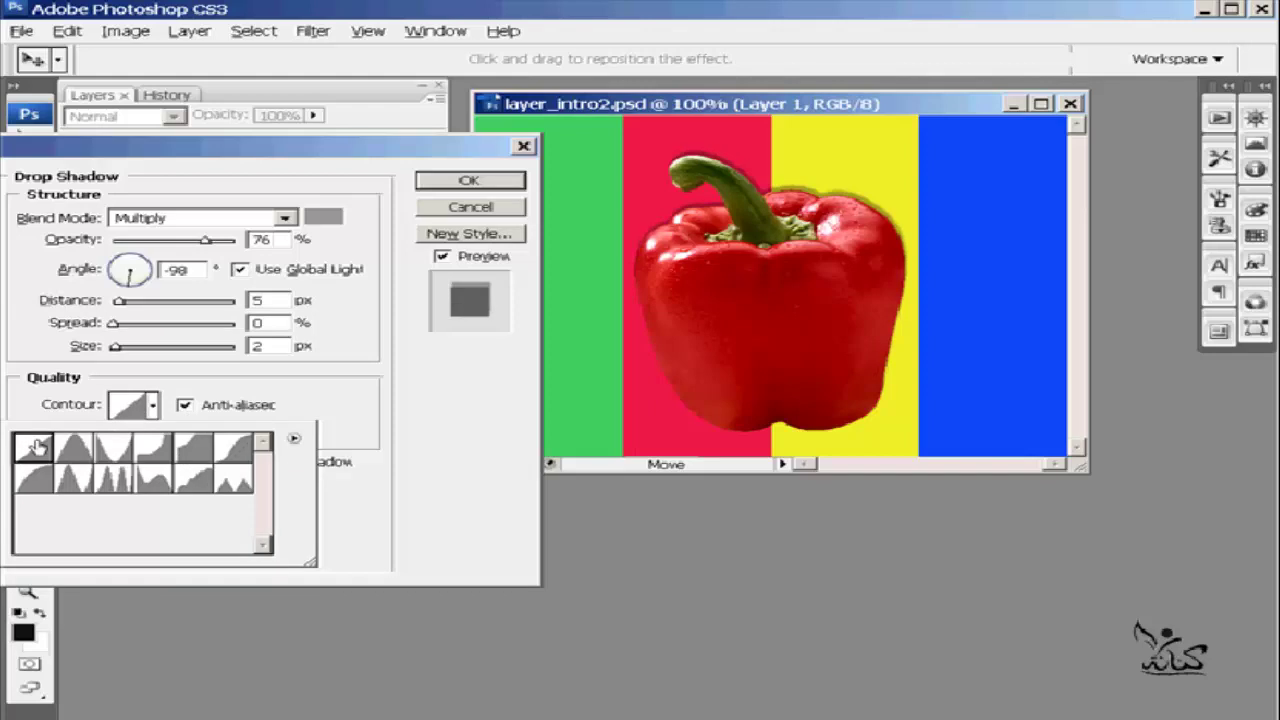
click(153, 406)
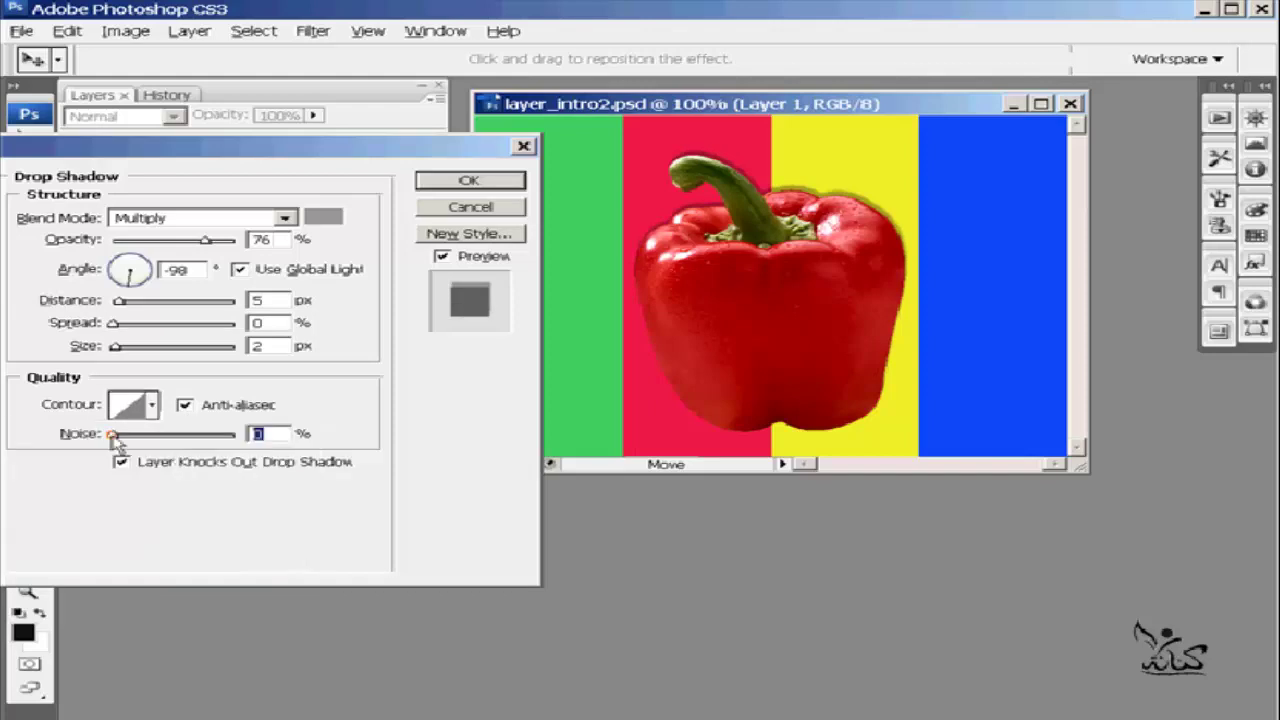
drag(113, 437, 136, 443)
click(456, 185)
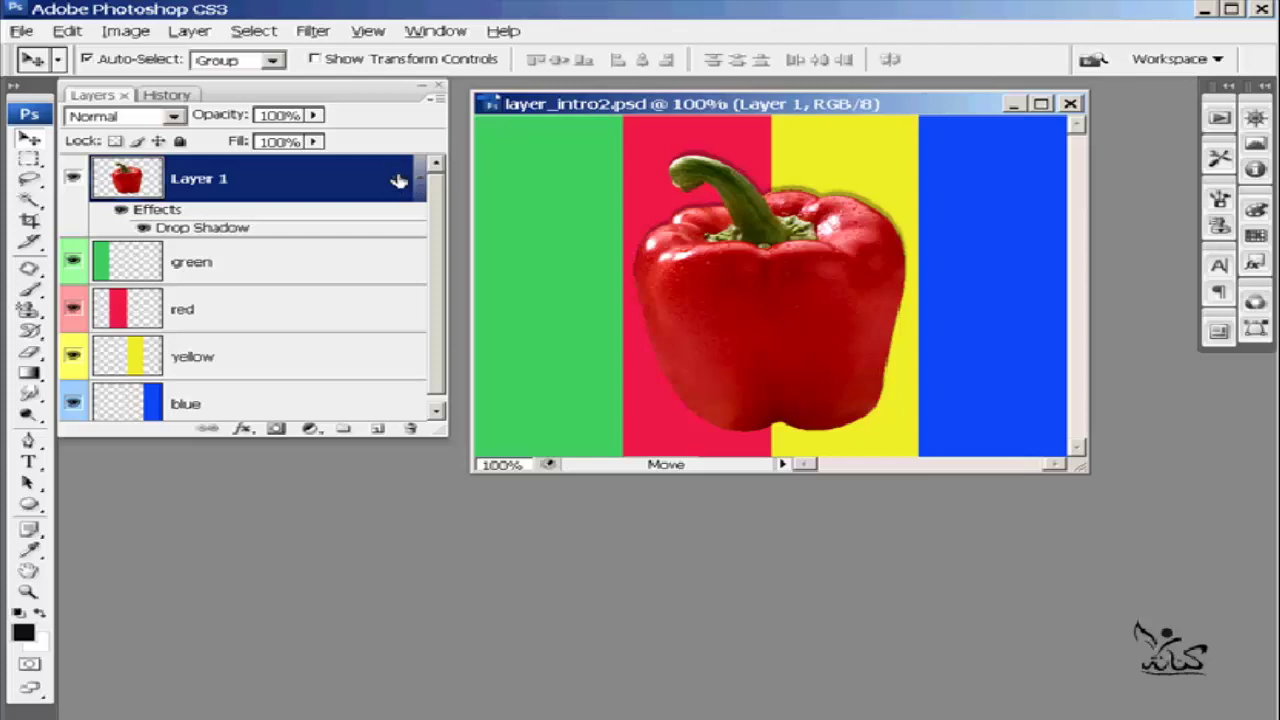
Step: Select the green layer, then collapse and re-expand Layer 1's effects list
click(130, 265)
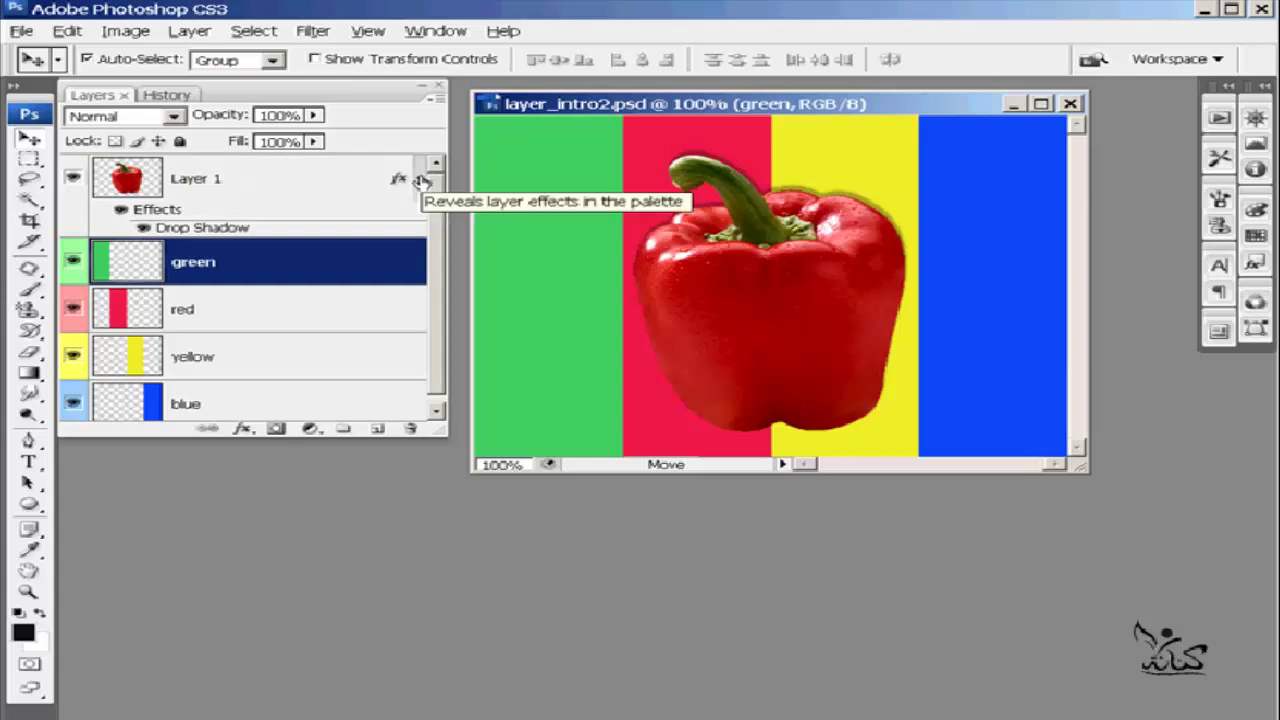
click(421, 179)
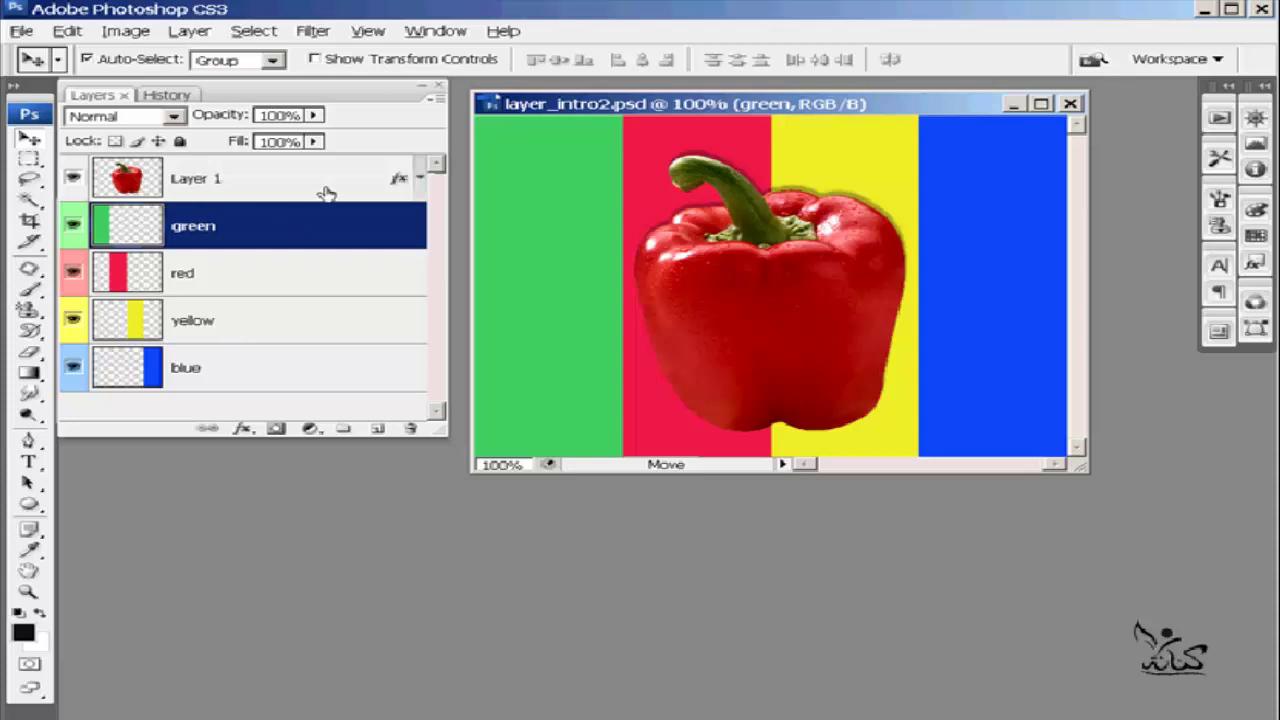
click(421, 181)
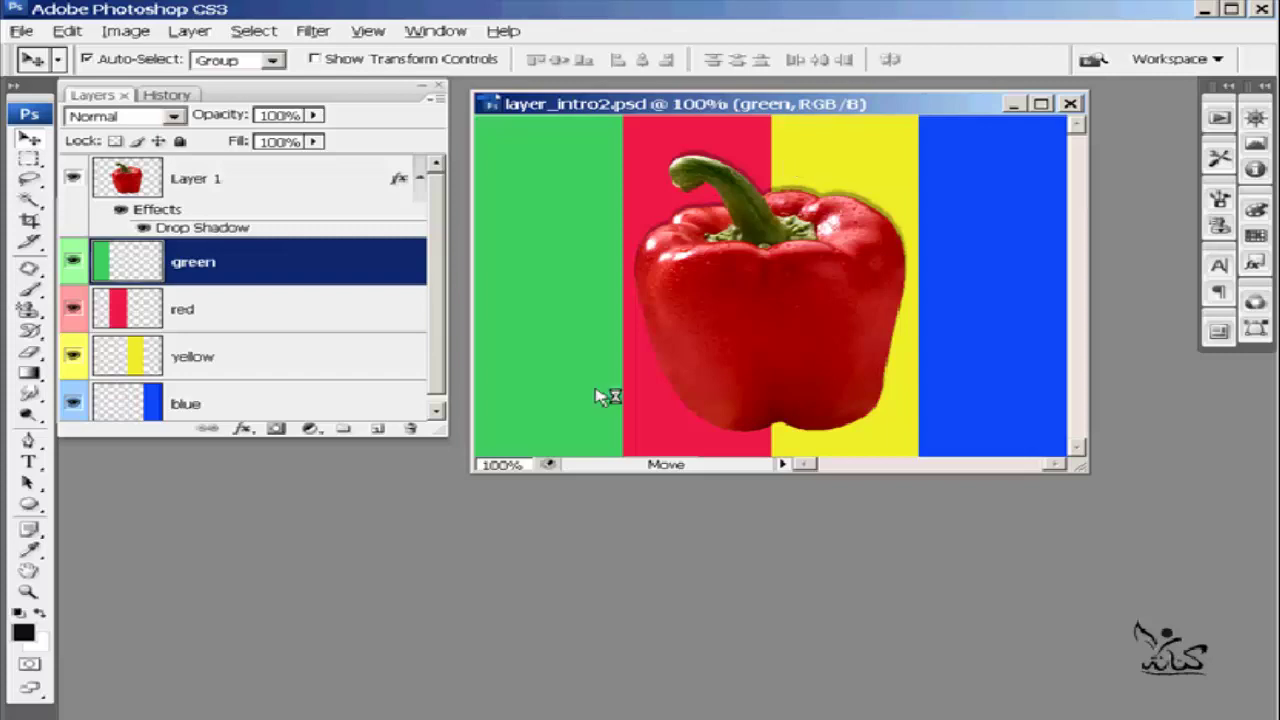
Step: Enlarge the Layers panel and isolate the pepper layer by hiding the stripe layers
drag(436, 430, 464, 491)
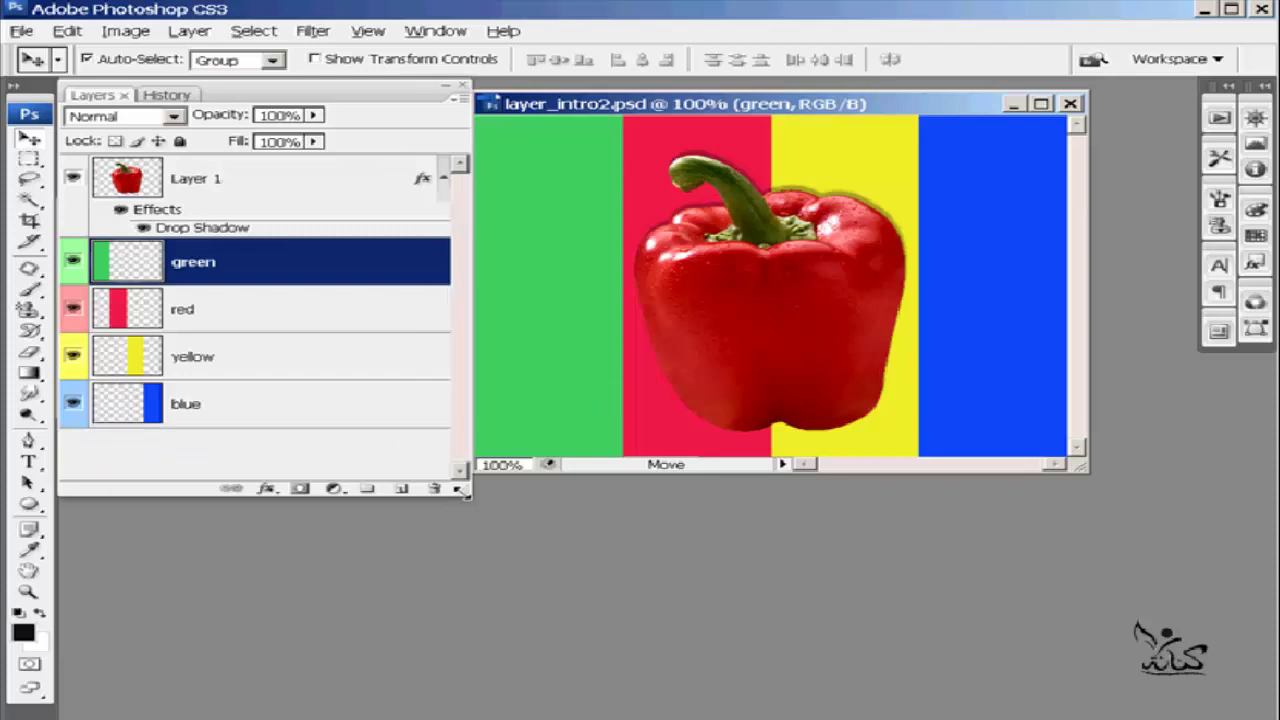
click(74, 180)
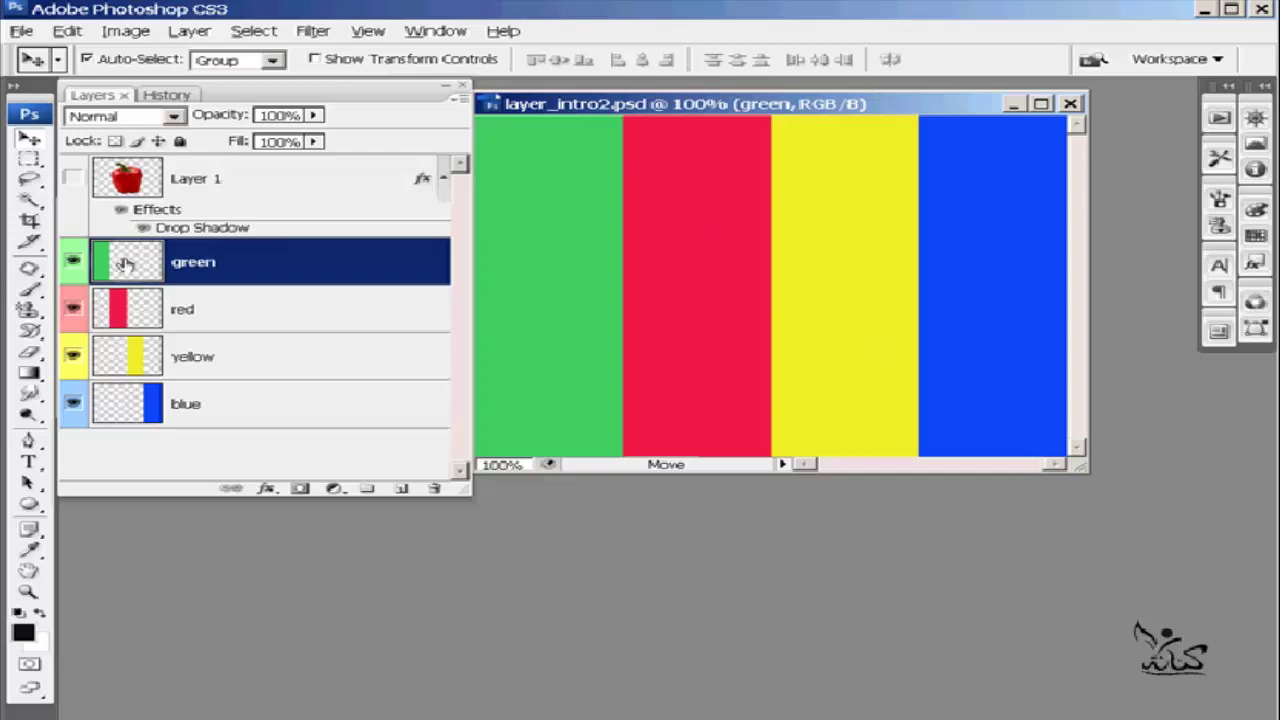
click(72, 180)
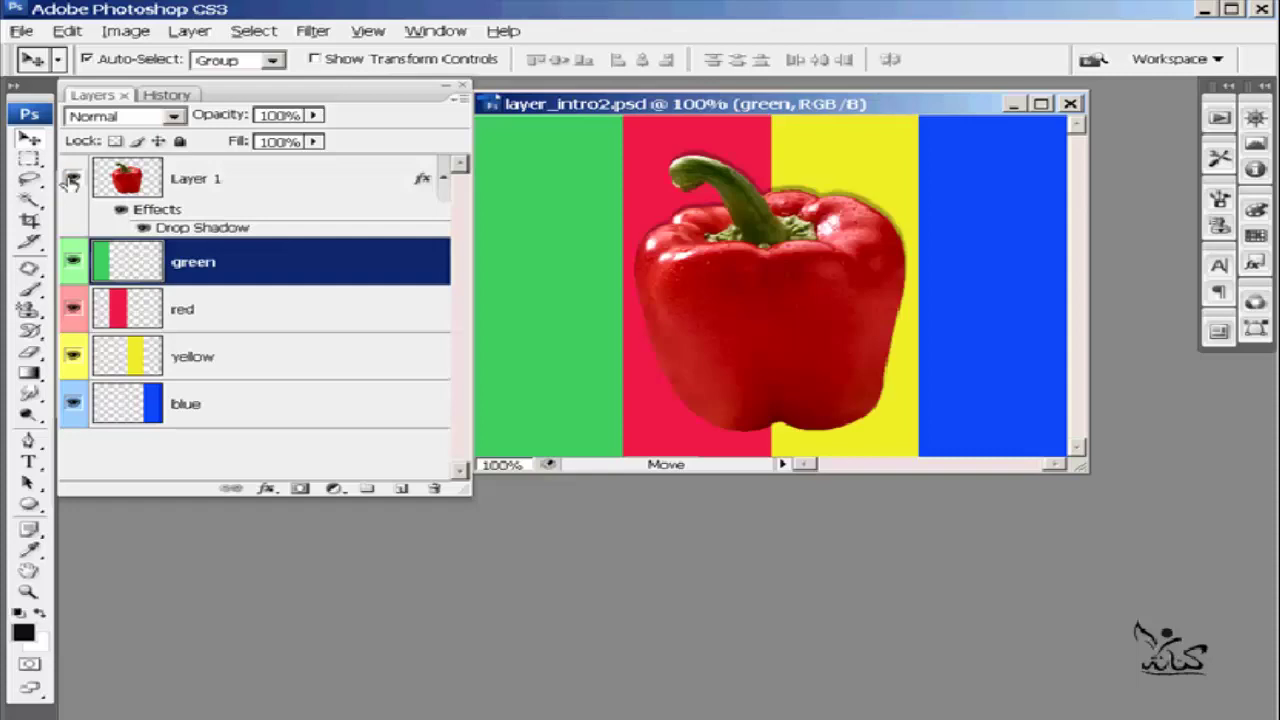
right_click(78, 176)
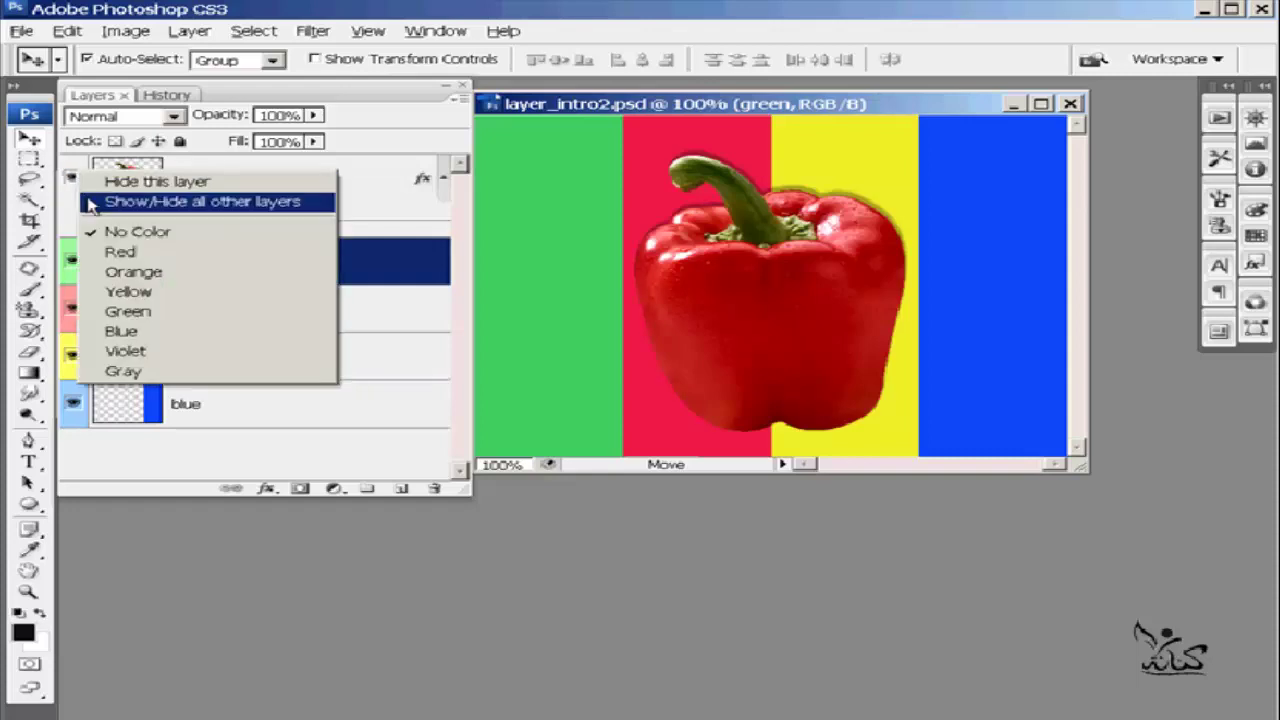
click(90, 202)
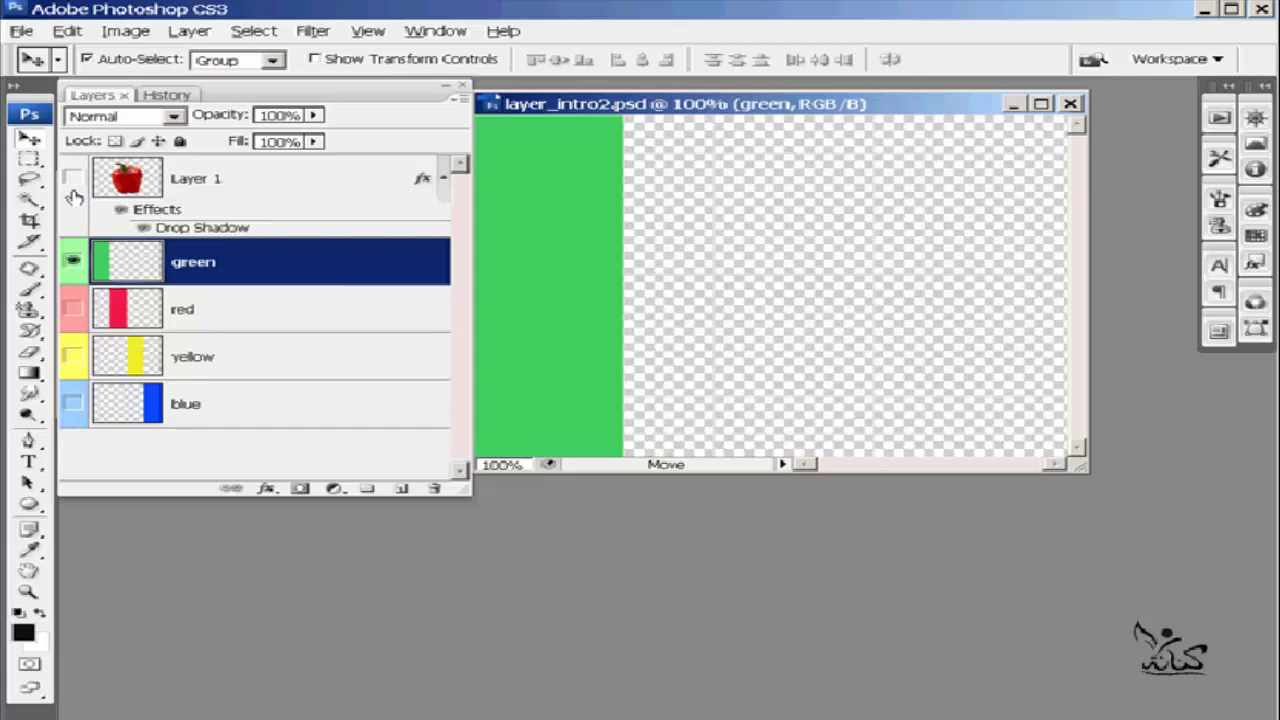
key(alt+bracketright)
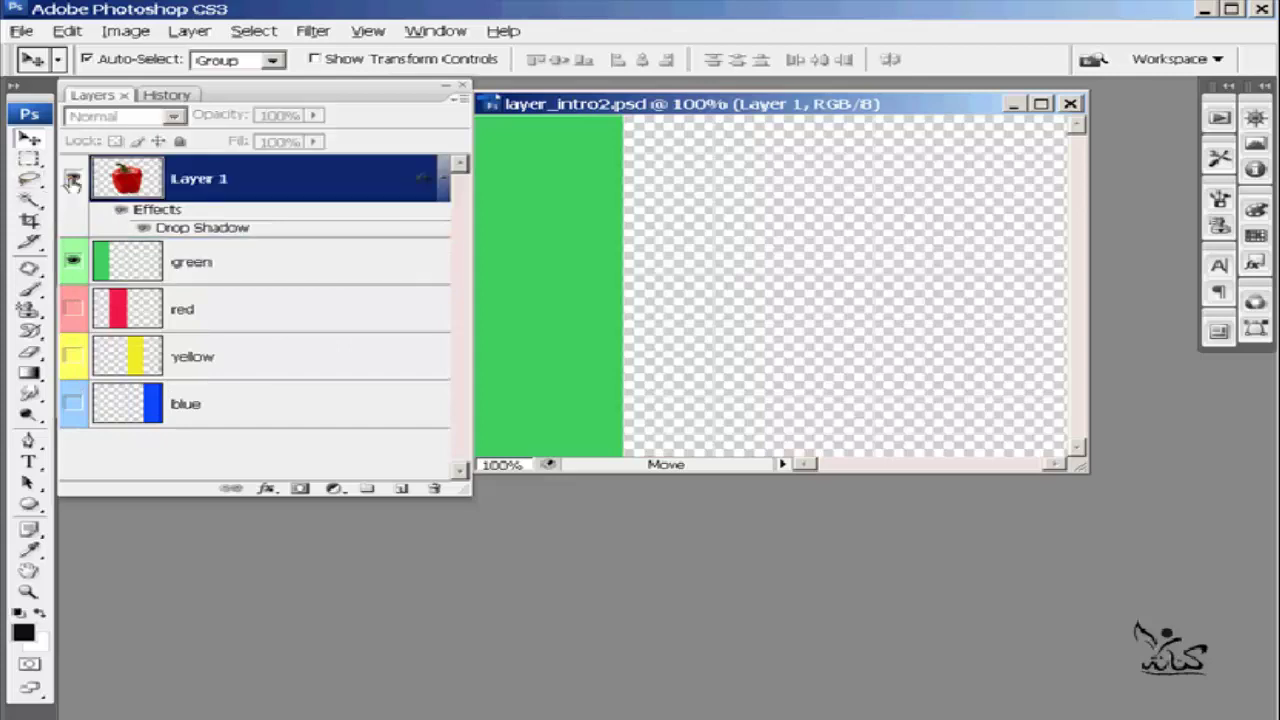
click(72, 178)
click(75, 262)
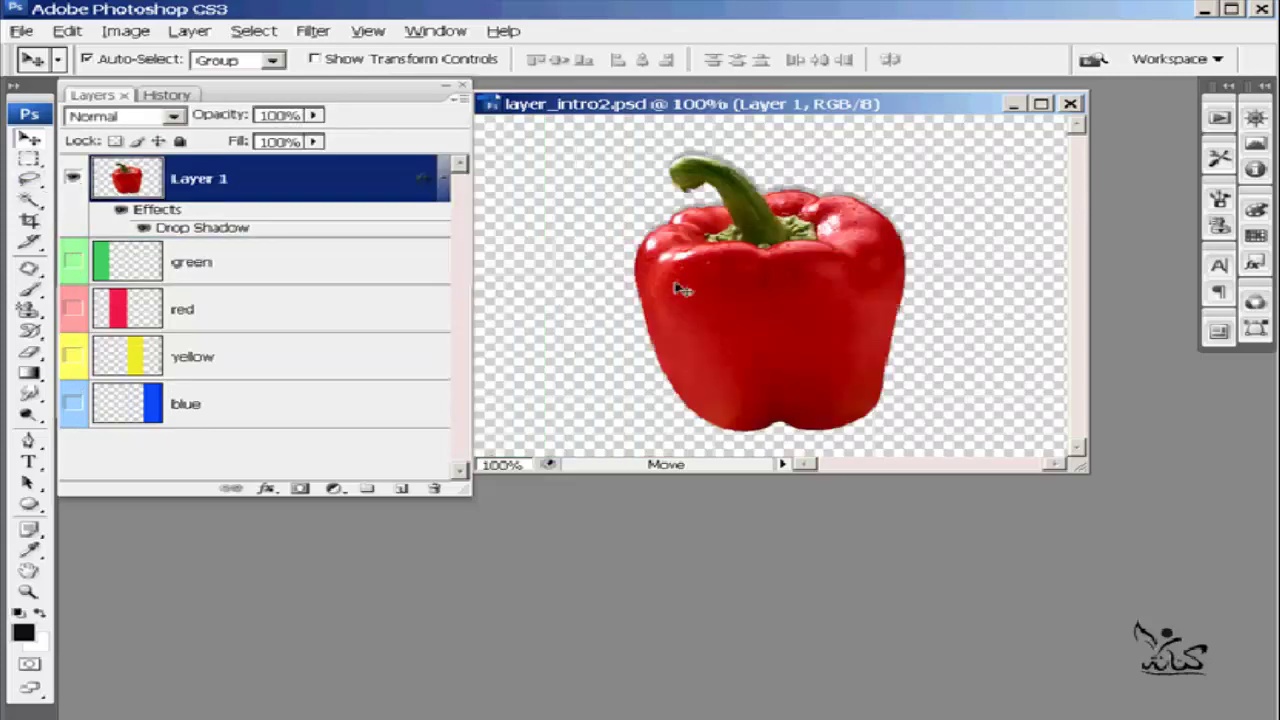
Step: Shift the pepper slightly left and show the green, red, yellow and blue stripes again
drag(680, 289, 675, 285)
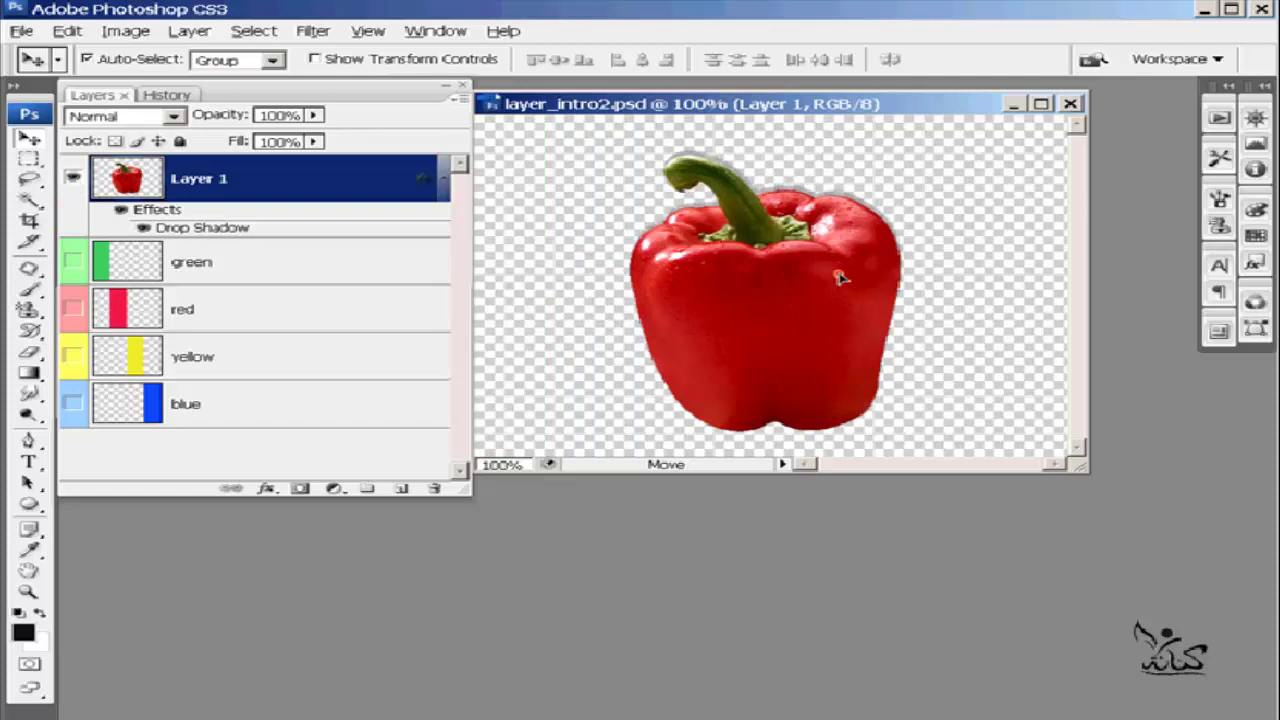
drag(840, 278, 796, 273)
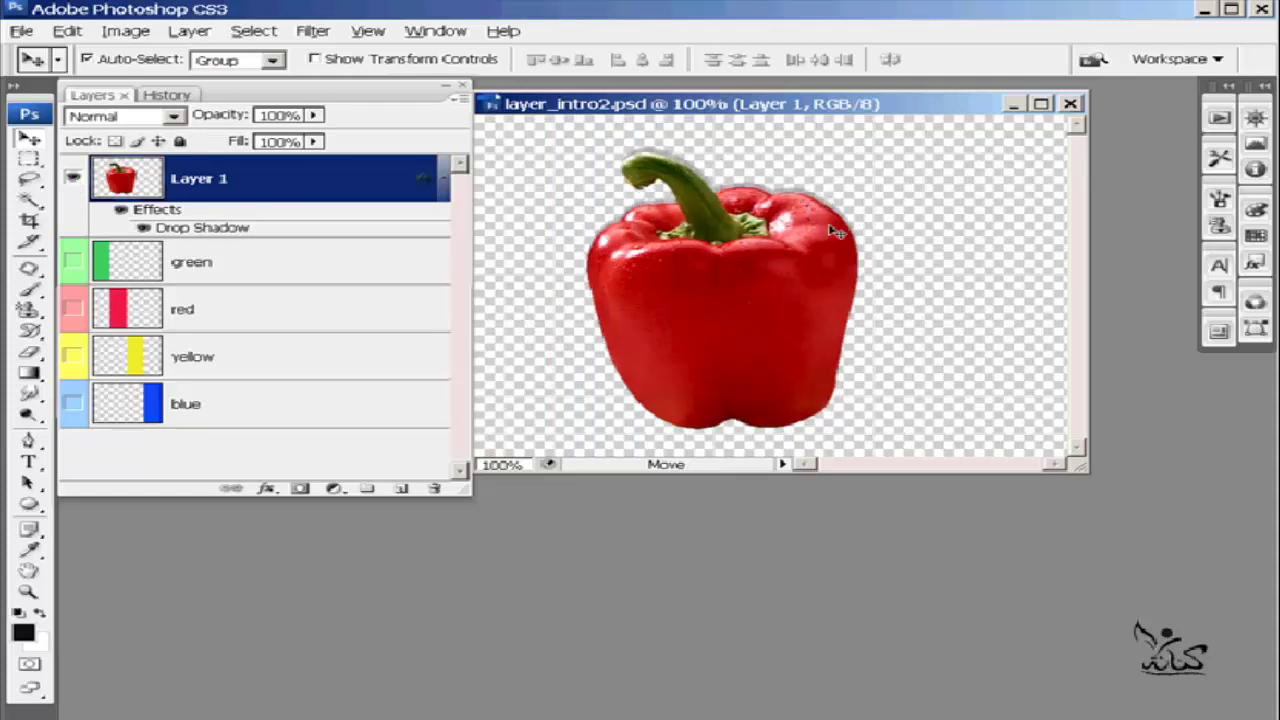
drag(780, 279, 794, 275)
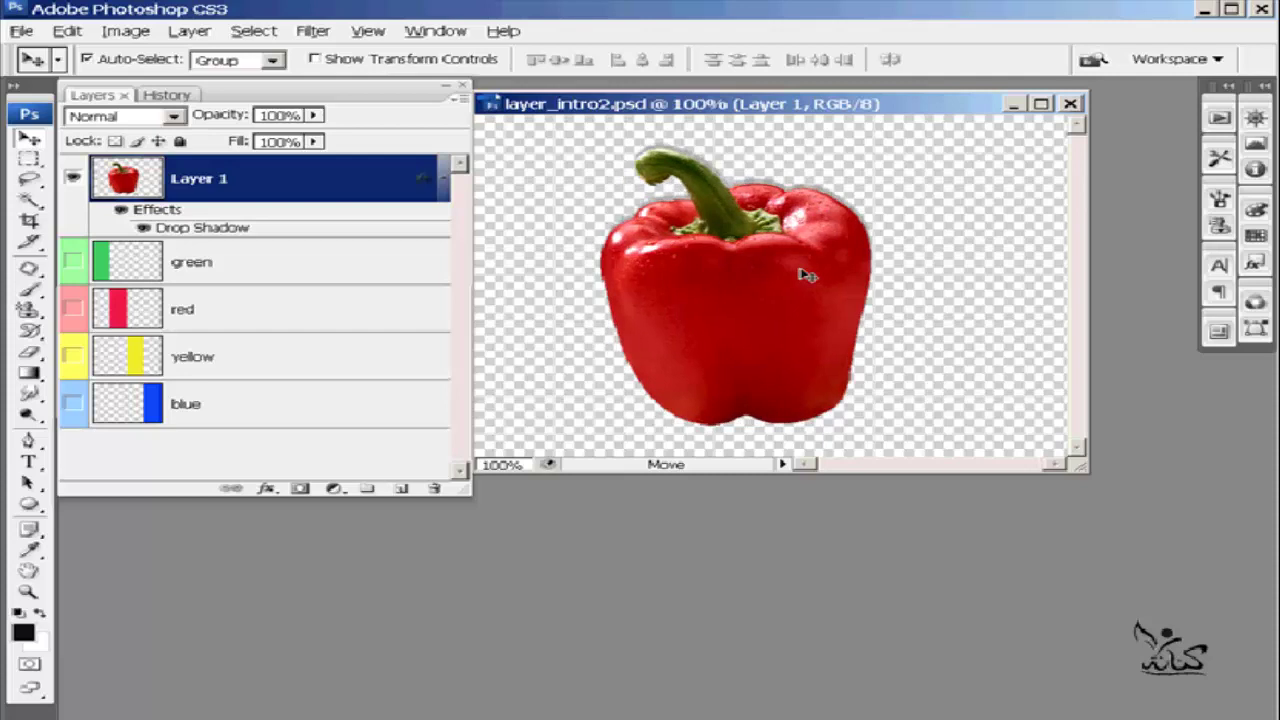
click(73, 264)
click(73, 311)
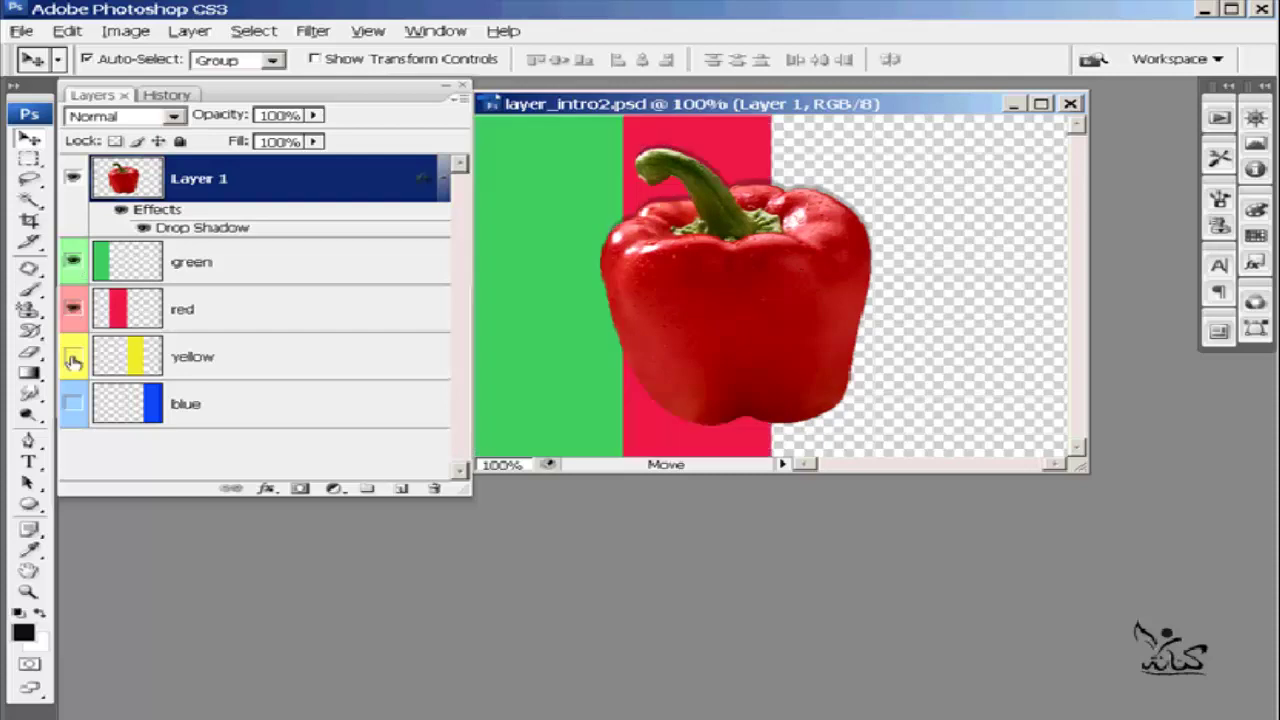
click(73, 358)
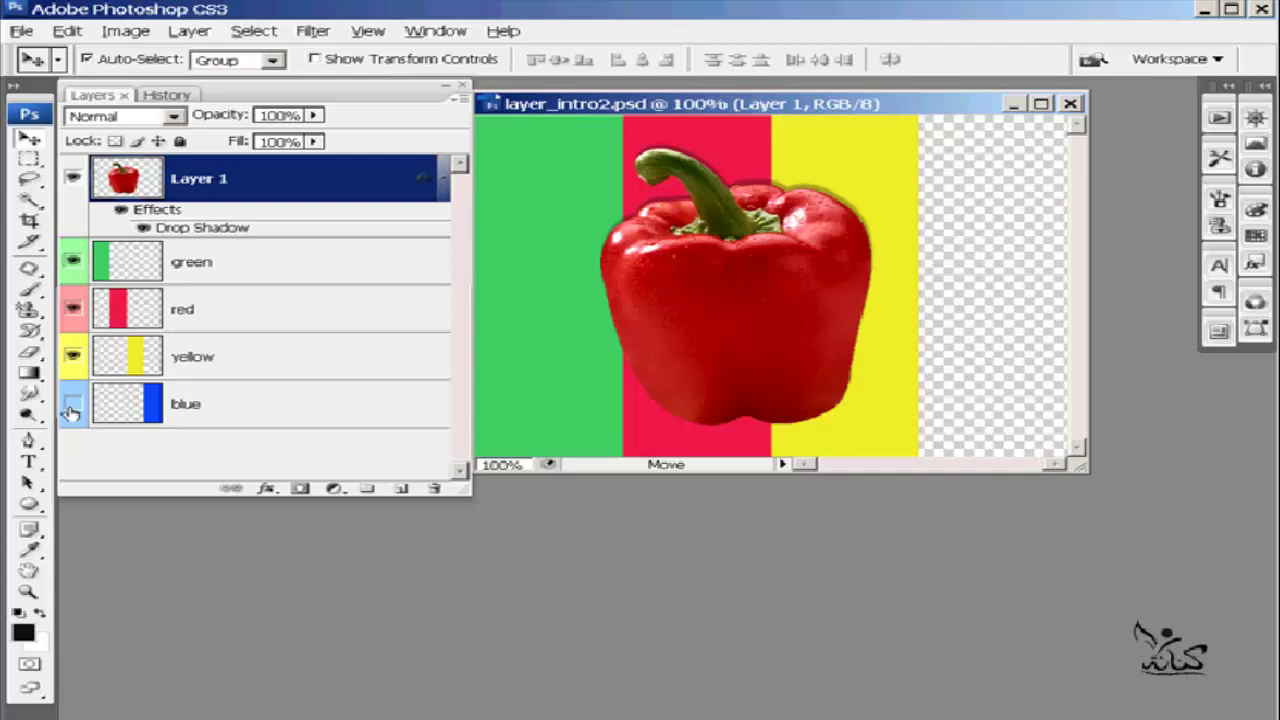
click(73, 404)
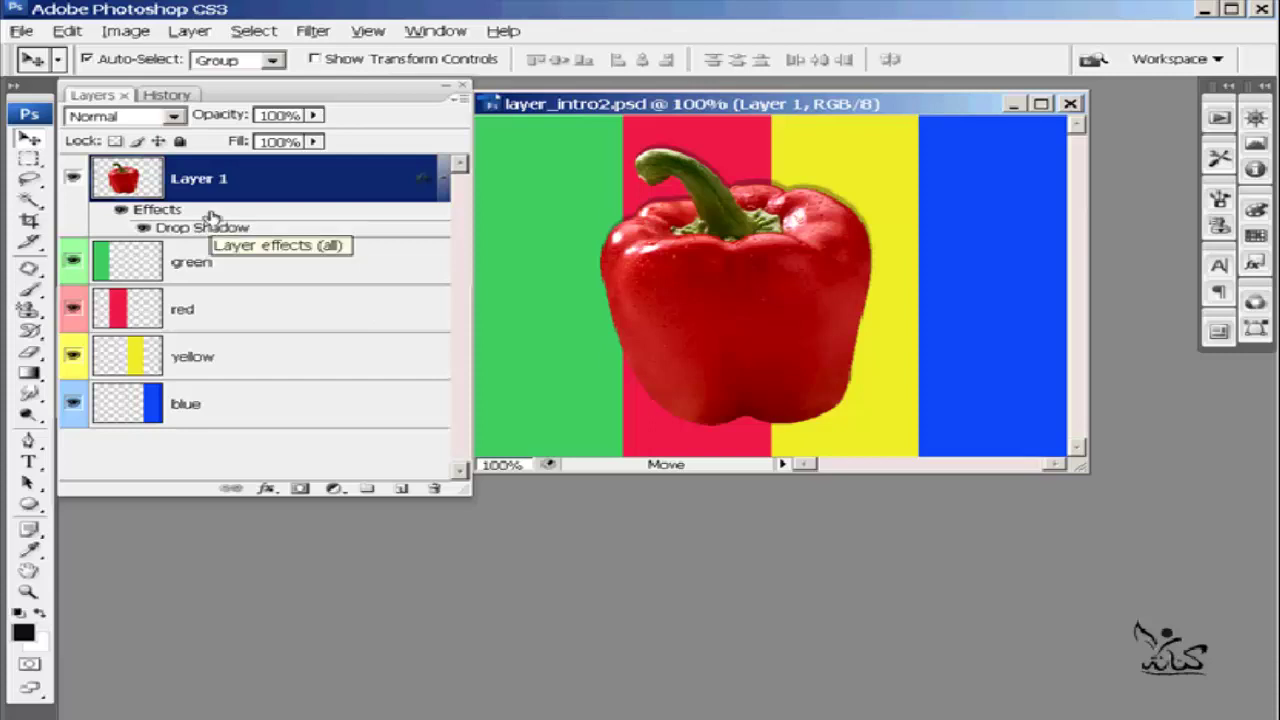
Step: Disable and re-enable Layer 1's effects, then use Clear Layer Style on it
drag(210, 217, 211, 212)
right_click(211, 212)
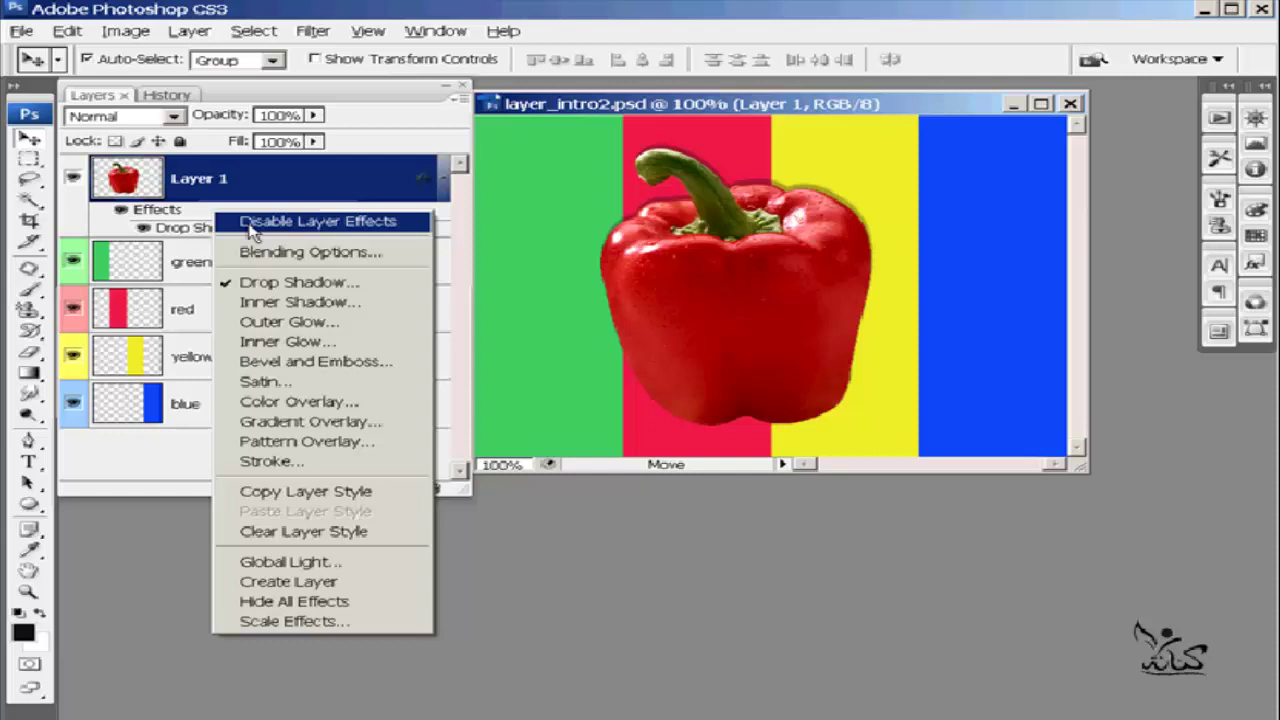
click(250, 222)
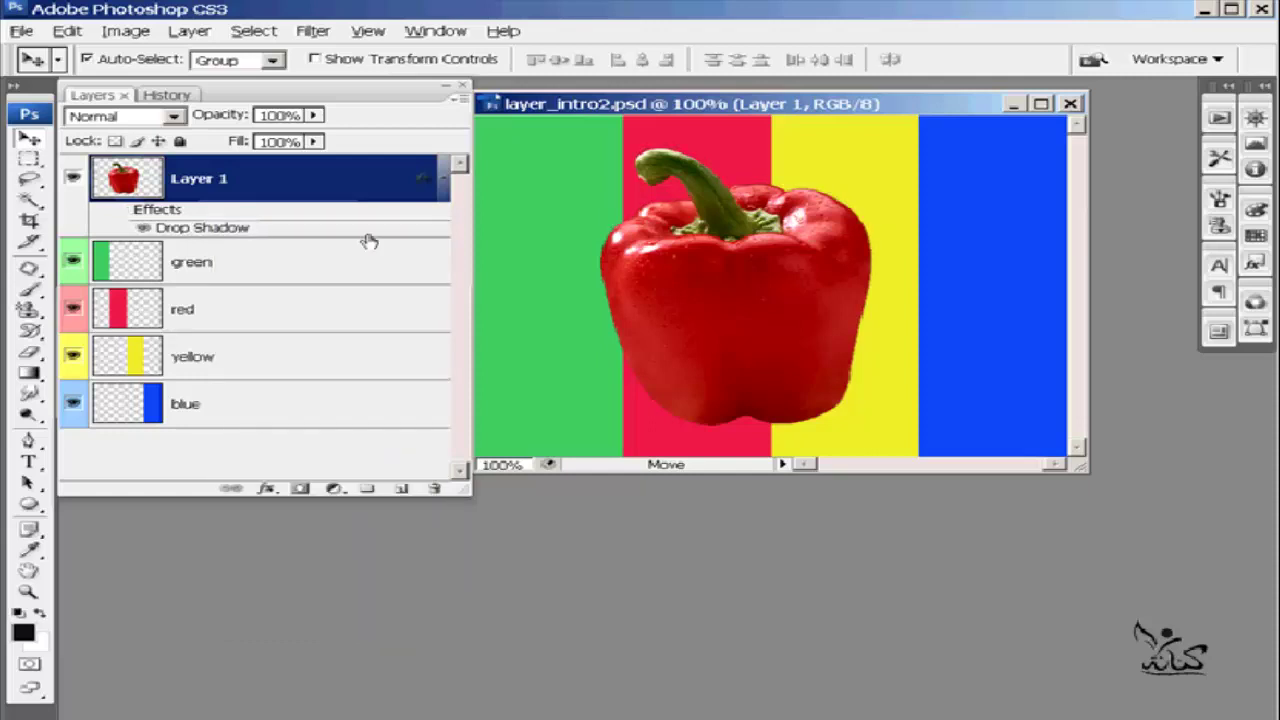
right_click(257, 222)
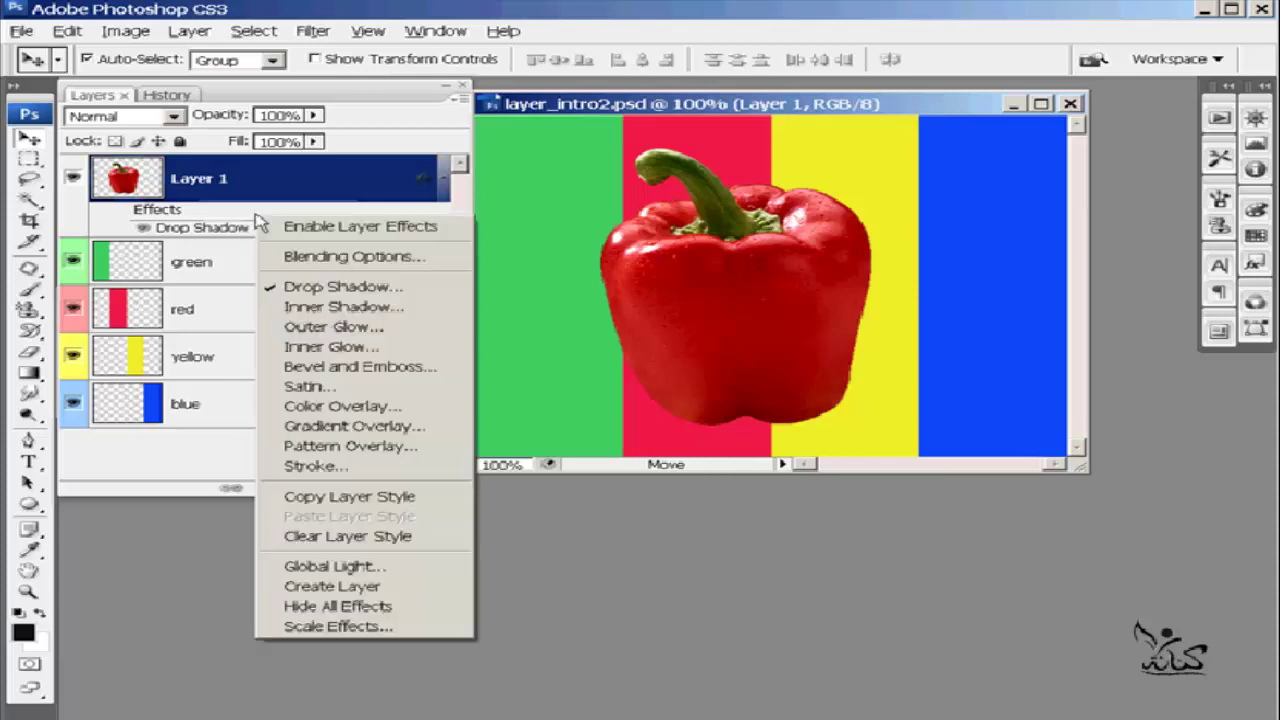
click(295, 226)
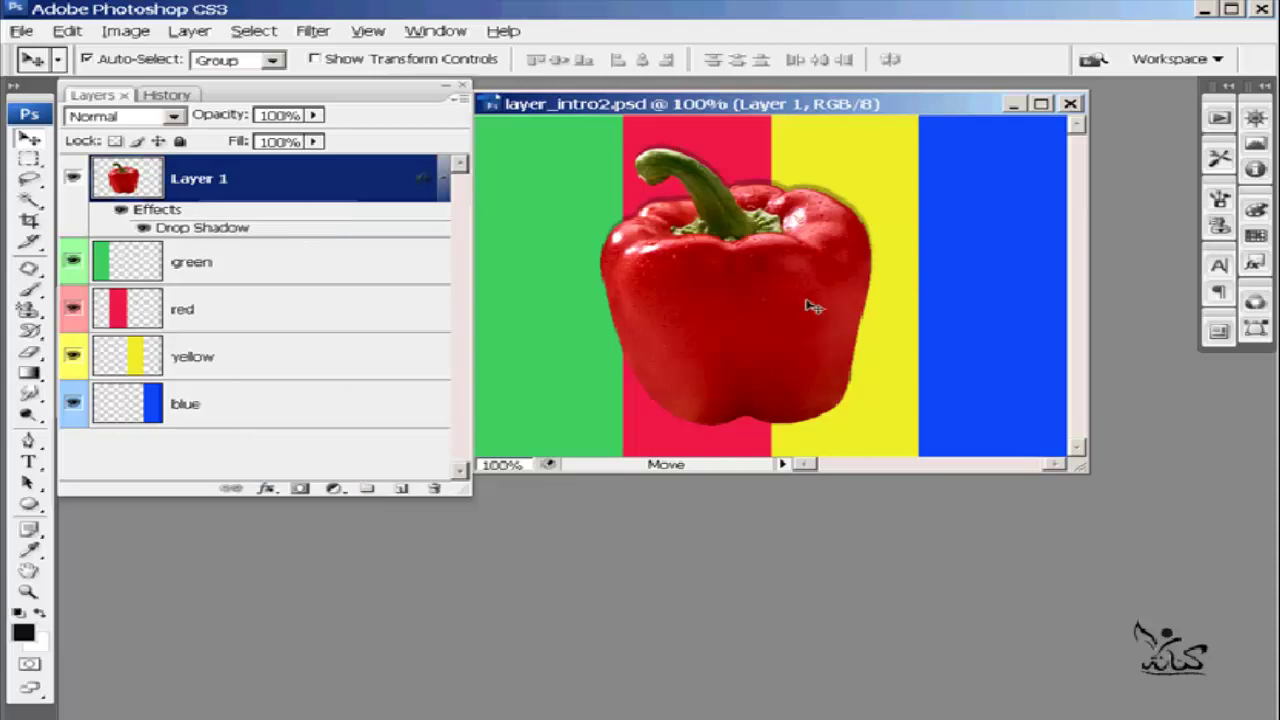
right_click(176, 216)
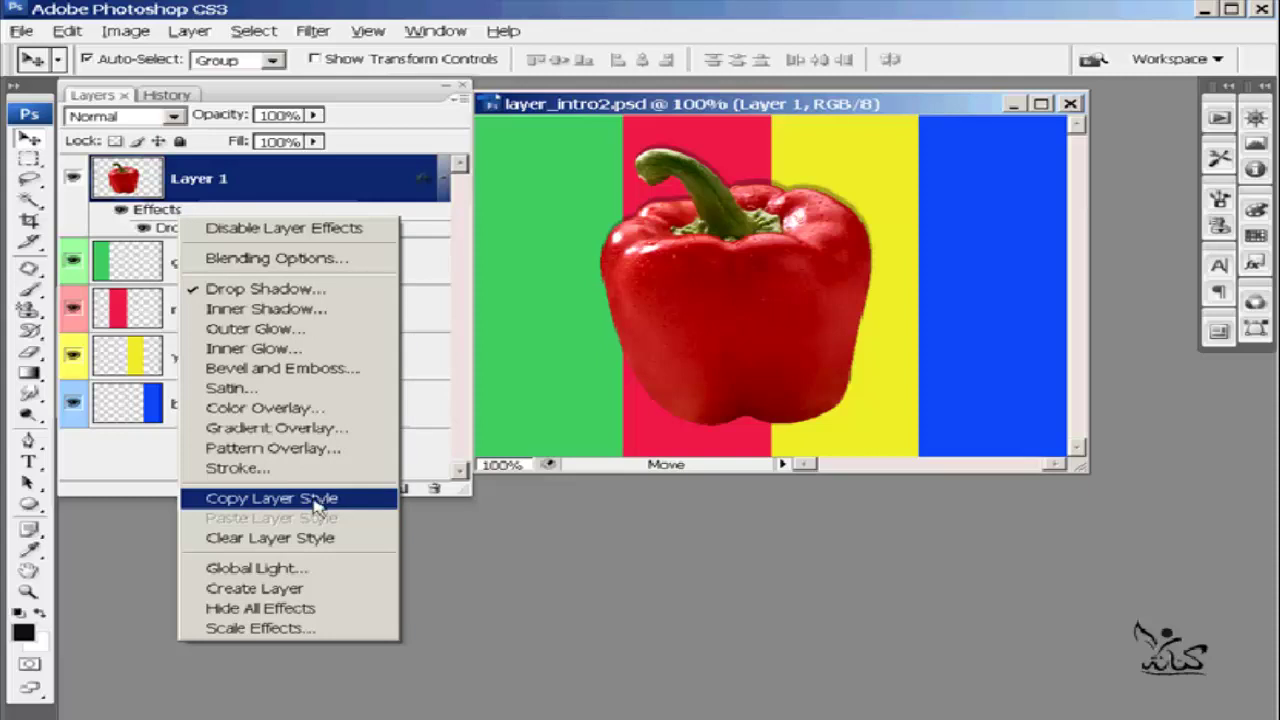
click(229, 538)
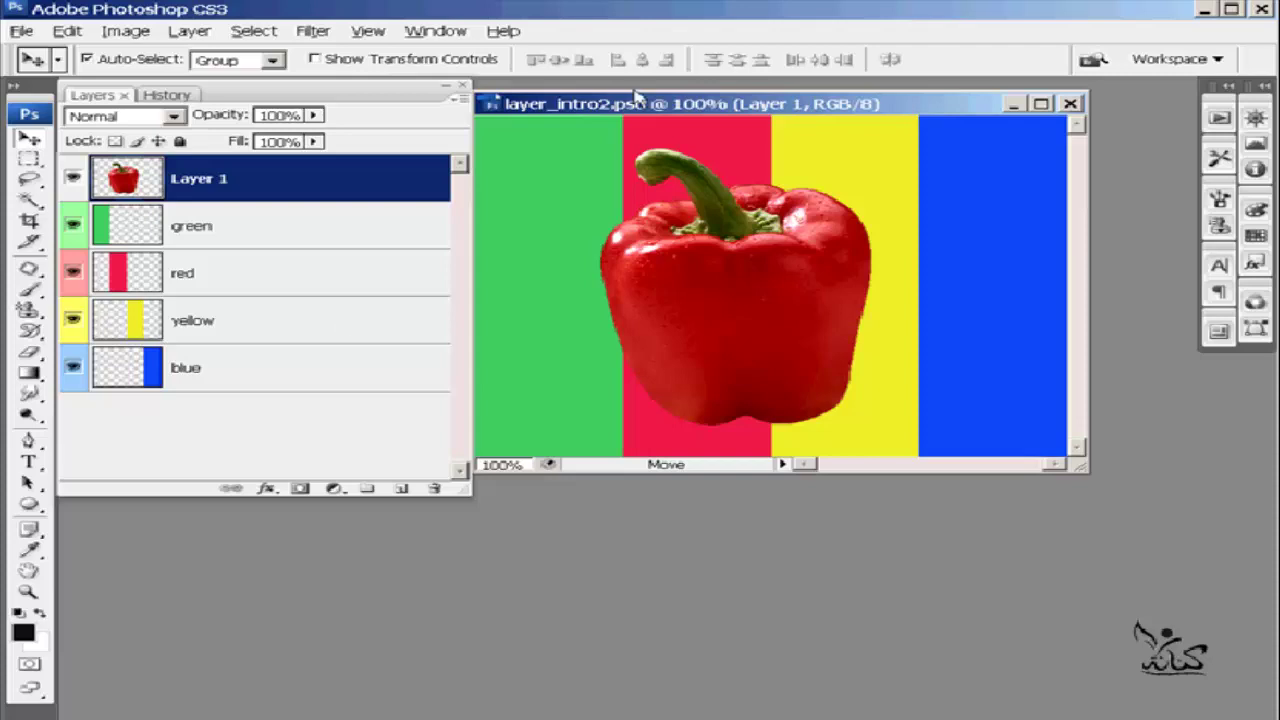
Step: Nudge the document window right and reopen Layer 1's Layer Style dialog
drag(635, 93, 650, 110)
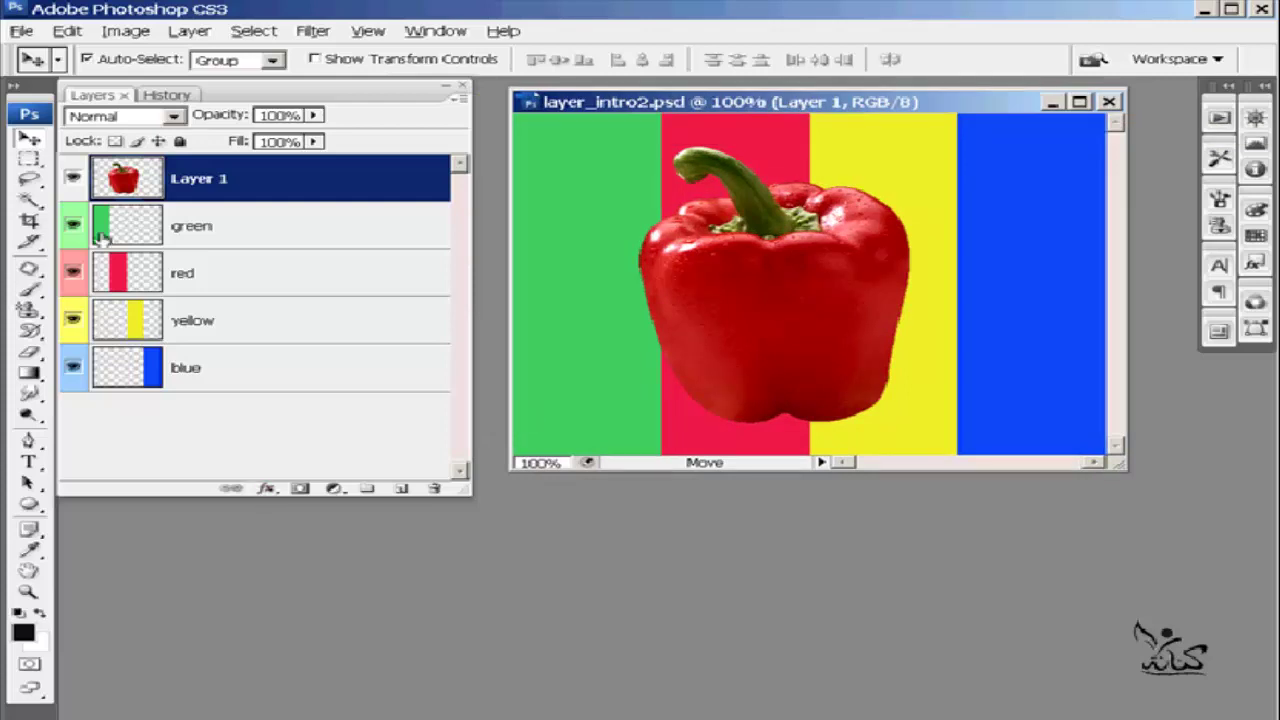
double_click(127, 180)
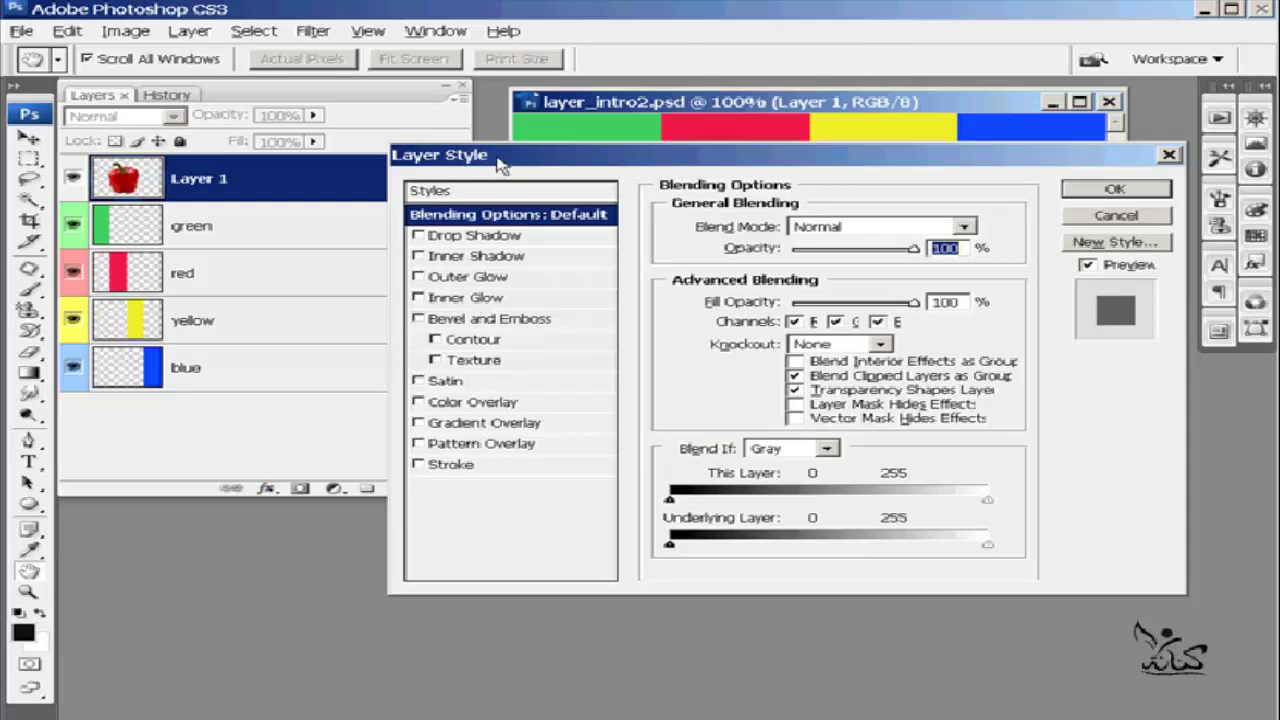
Step: Enable default Drop Shadow and Inner Shadow on Layer 1, moving the dialog aside to preview the pepper
click(493, 237)
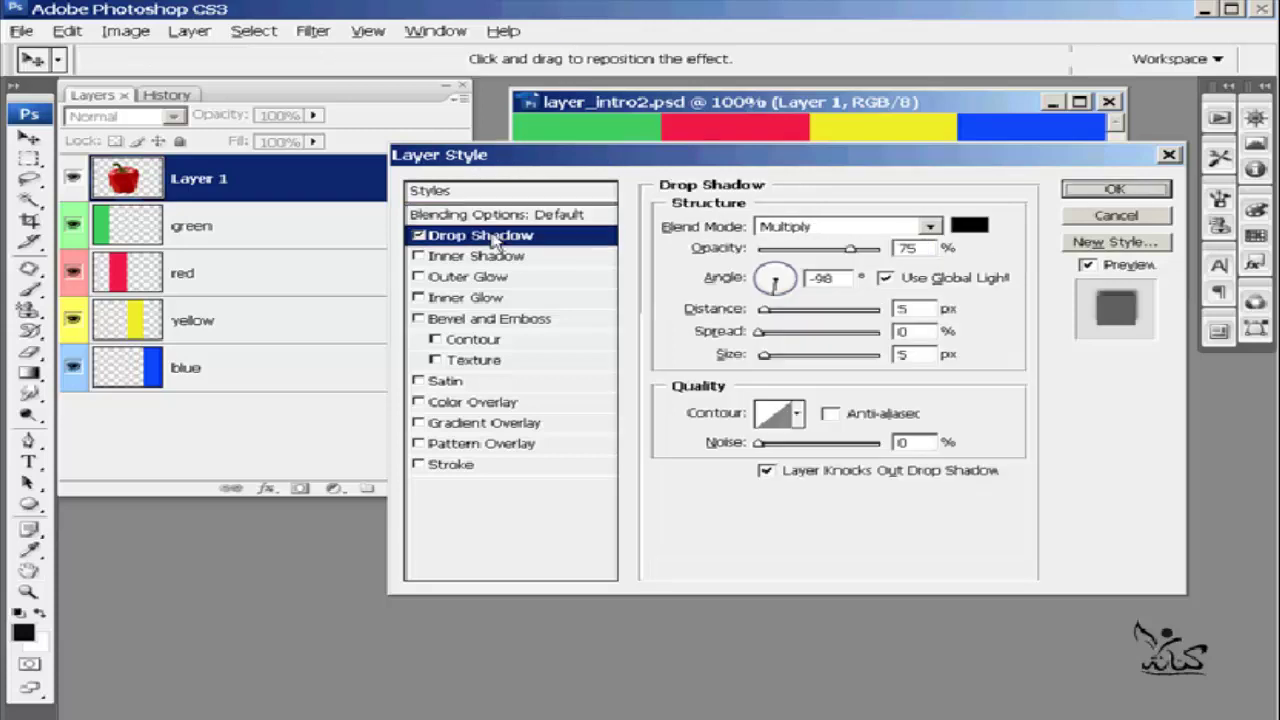
click(418, 237)
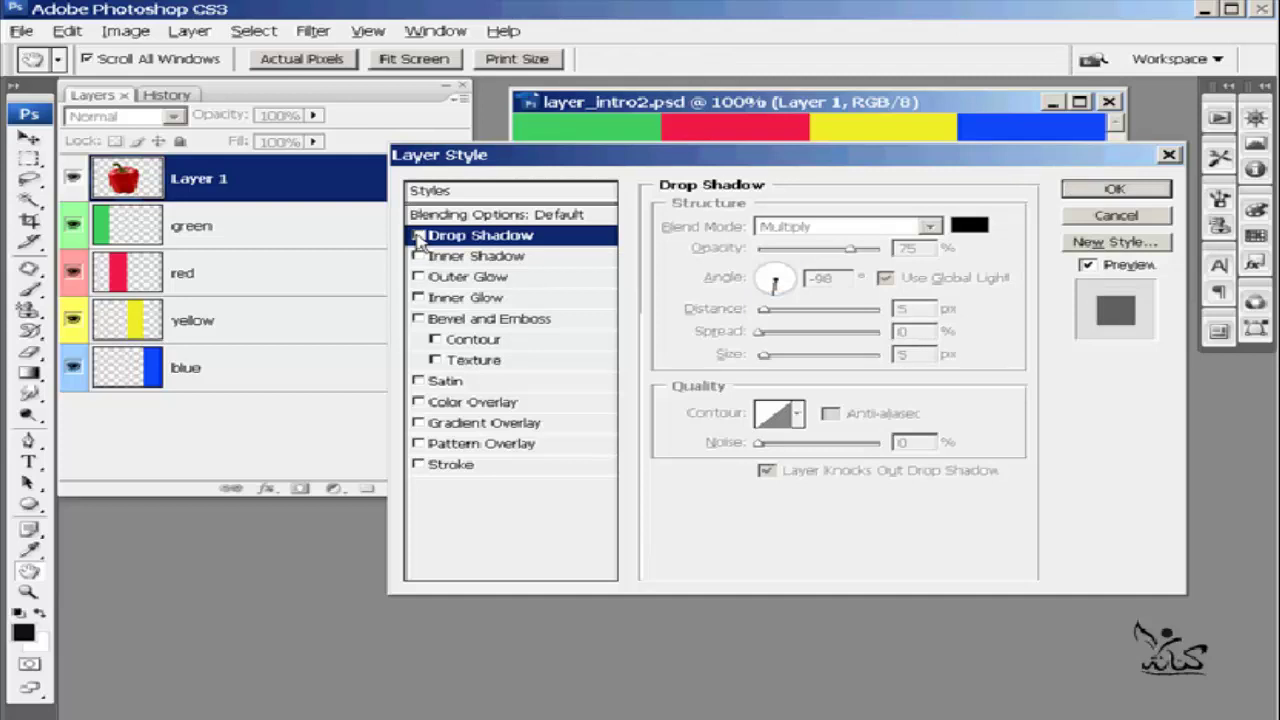
click(418, 237)
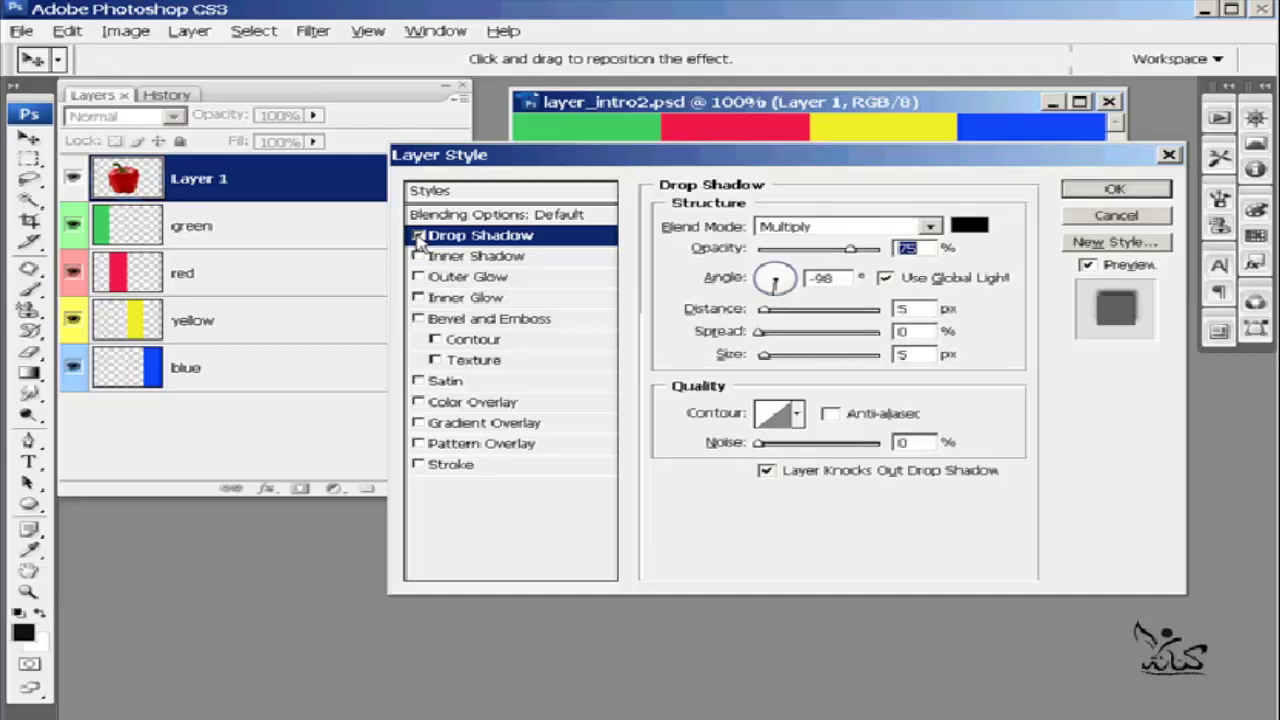
click(418, 256)
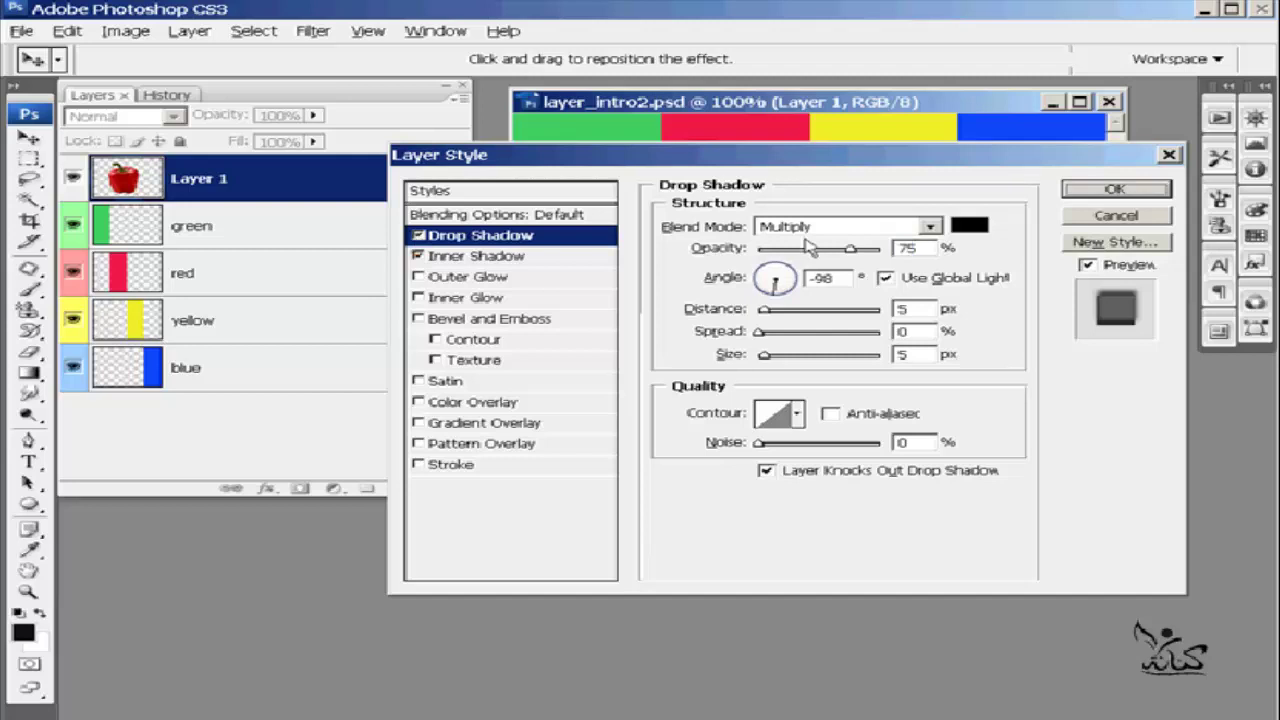
drag(988, 157, 440, 271)
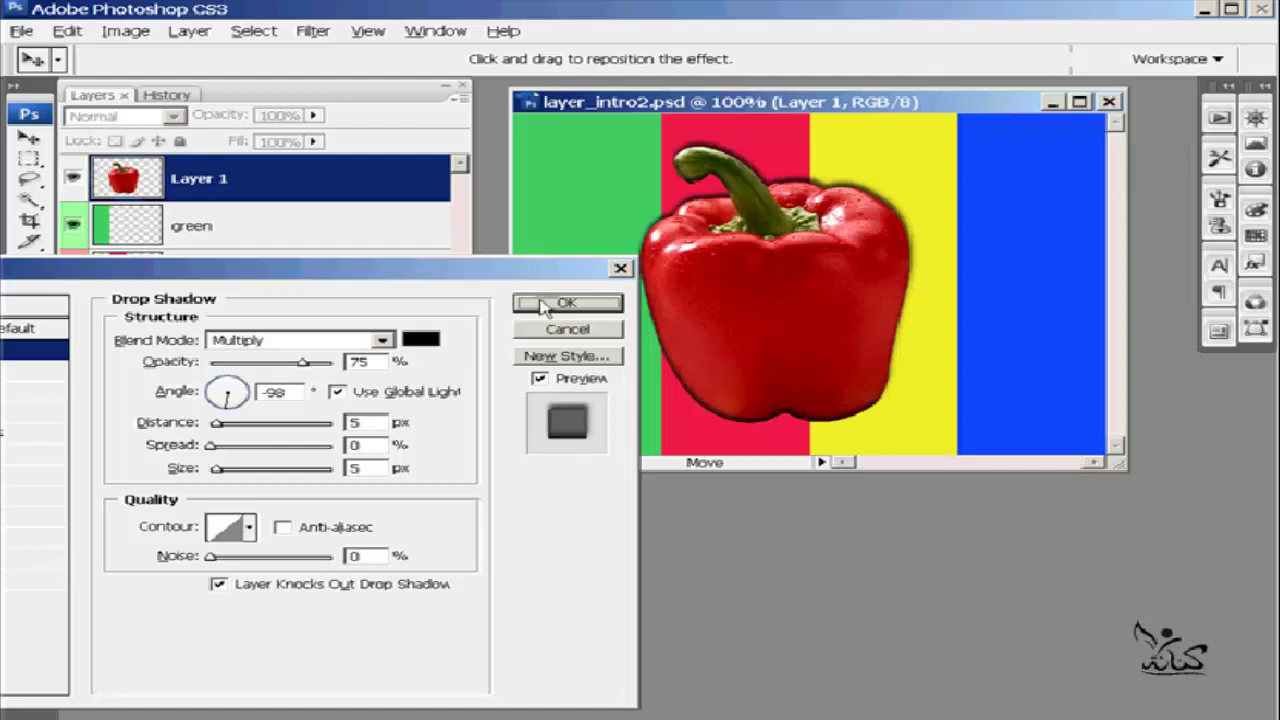
Step: Confirm the Layer Style dialog so Layer 1 lists Drop Shadow and Inner Shadow effects
click(543, 305)
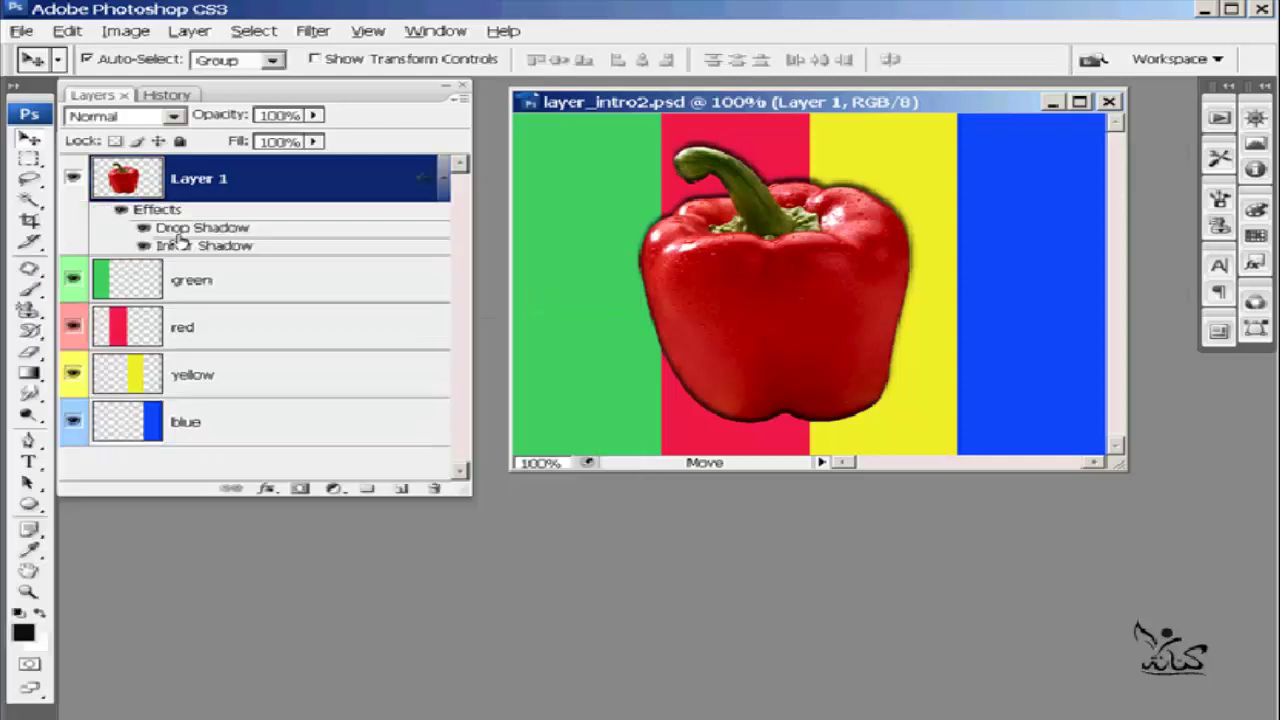